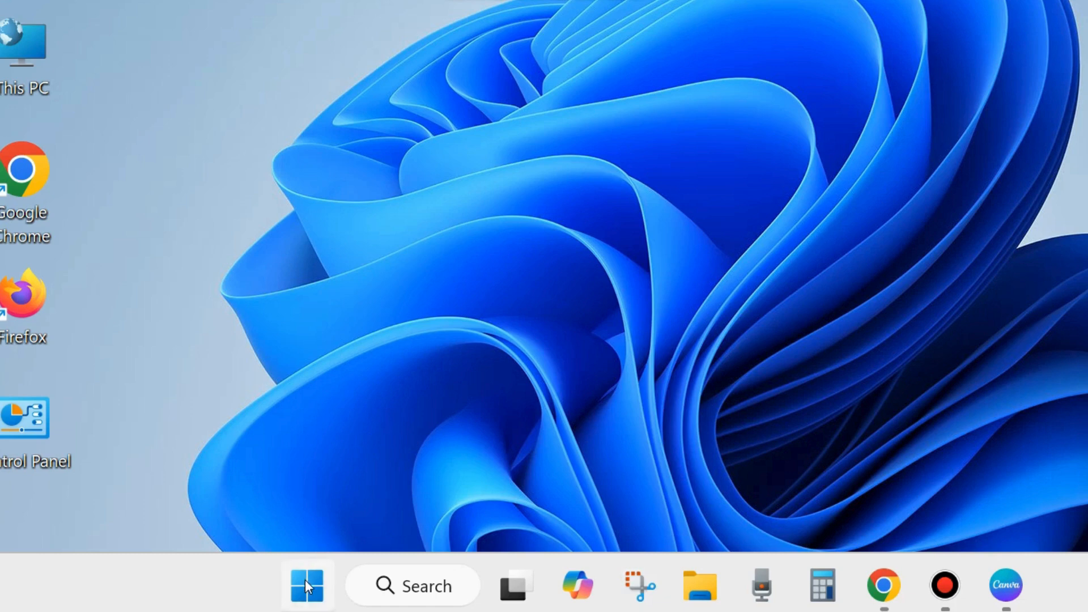
- Open the Windows Update page in Settings to view the update status, and close Settings
{"action": "right_click", "coordinate": [305, 580]}
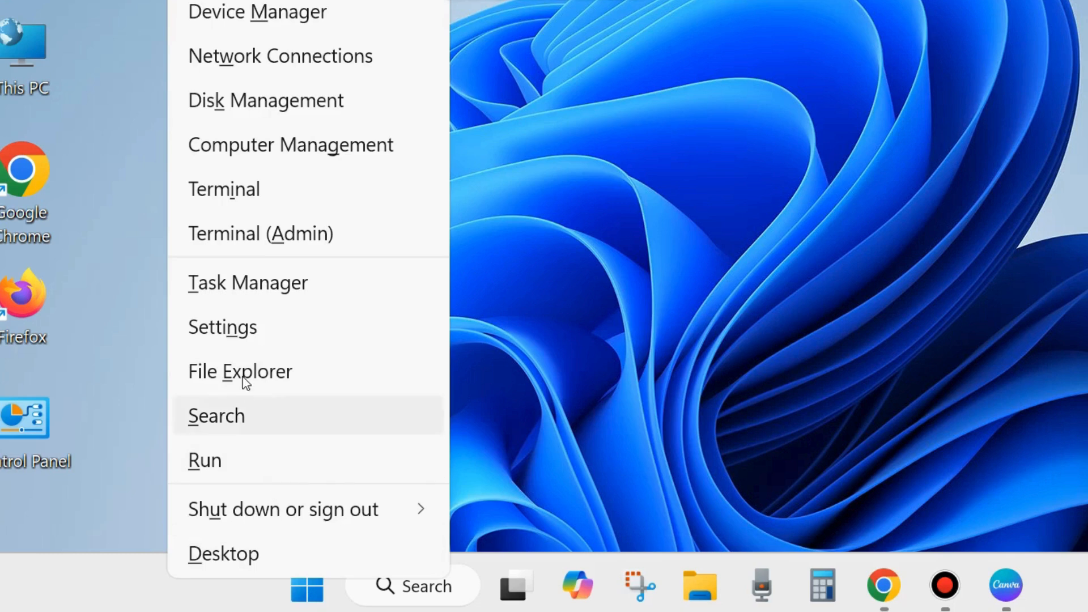
{"action": "left_click", "coordinate": [237, 330]}
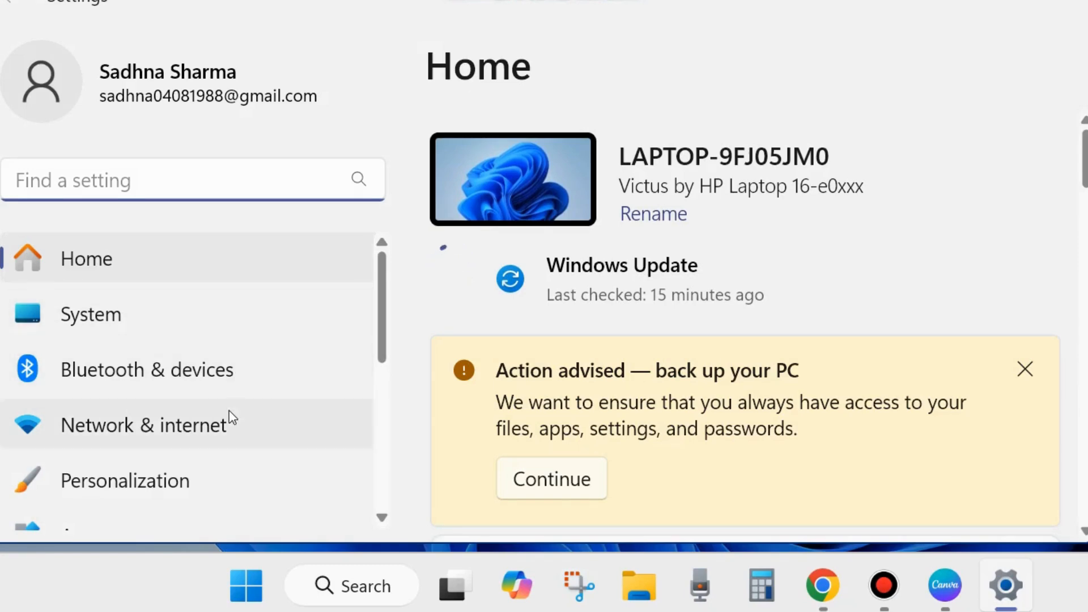
{"action": "scroll", "coordinate": [230, 414], "scroll_direction": "down", "scroll_amount": 1}
{"action": "scroll", "coordinate": [230, 423], "scroll_direction": "down", "scroll_amount": 8}
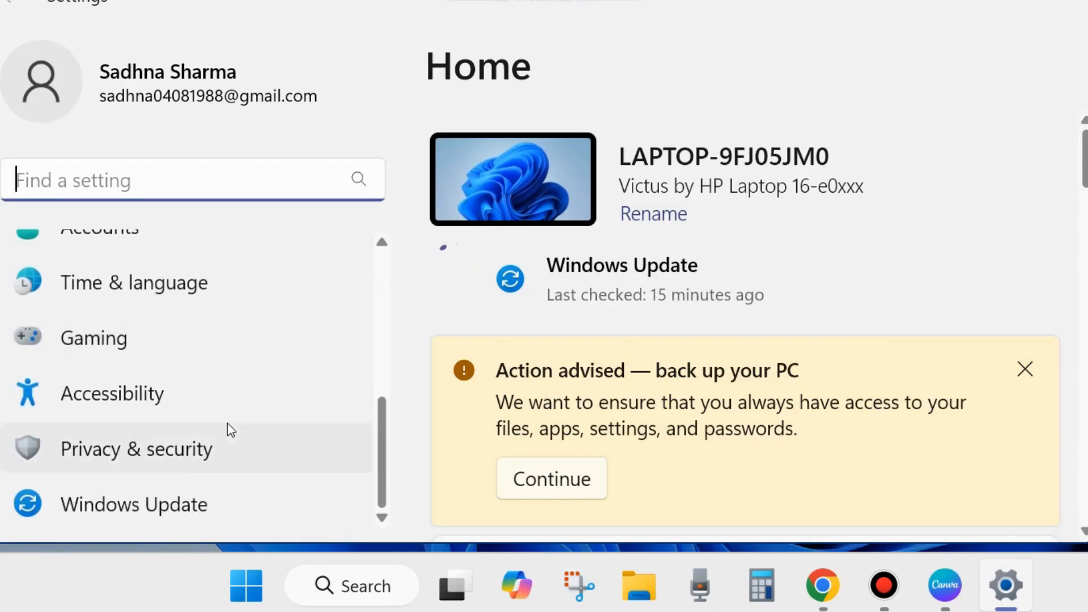
{"action": "left_click", "coordinate": [140, 507]}
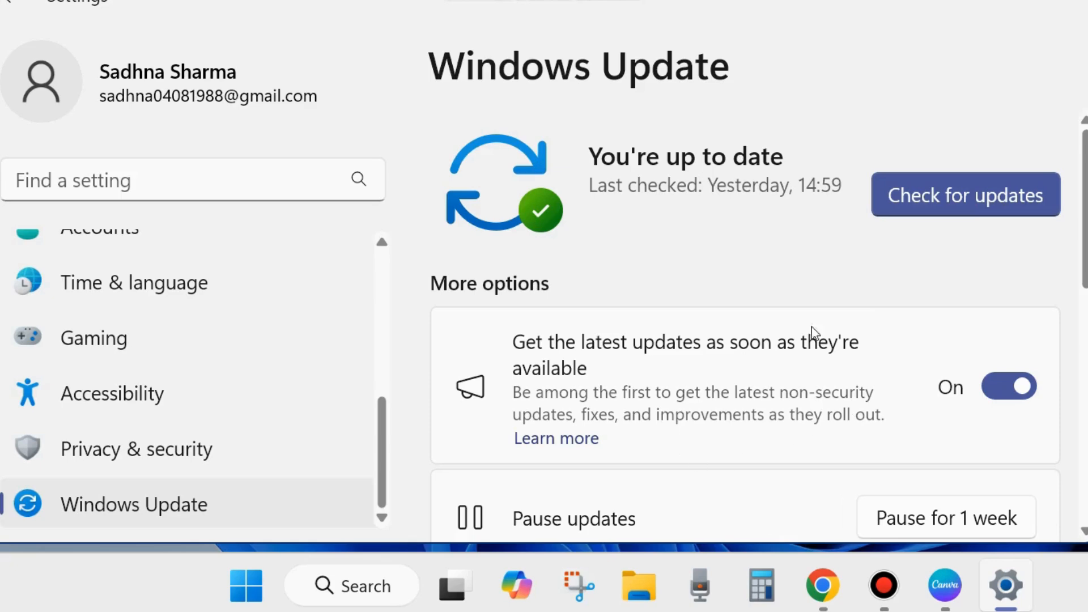
{"action": "left_click", "coordinate": [1070, 2]}
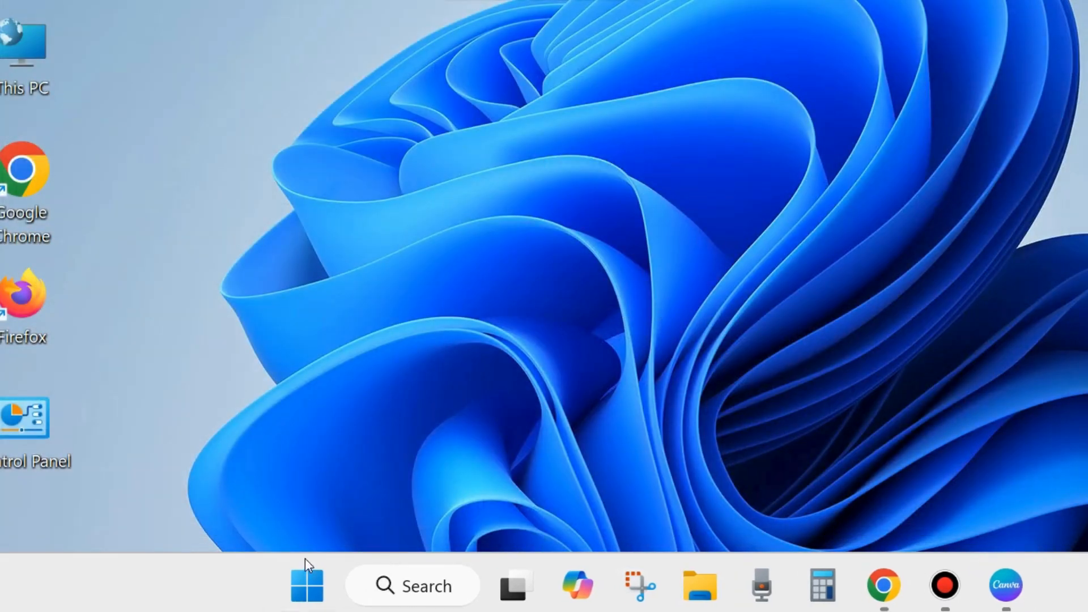
- Find the Windows Update troubleshooter among the other troubleshooters in the System Troubleshoot settings, and close Settings
{"action": "right_click", "coordinate": [304, 581]}
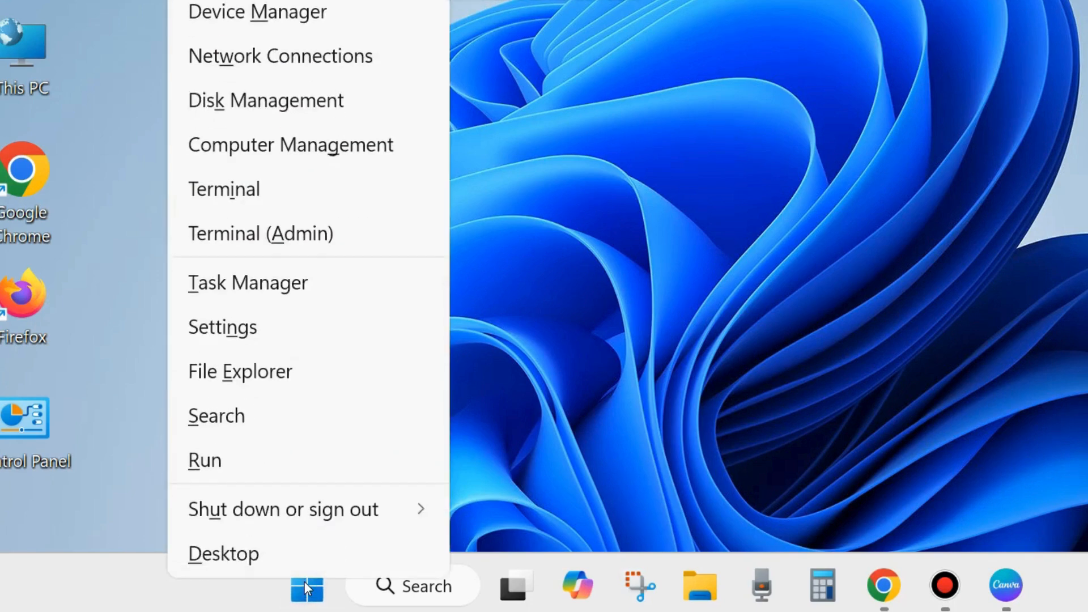
{"action": "left_click", "coordinate": [243, 333]}
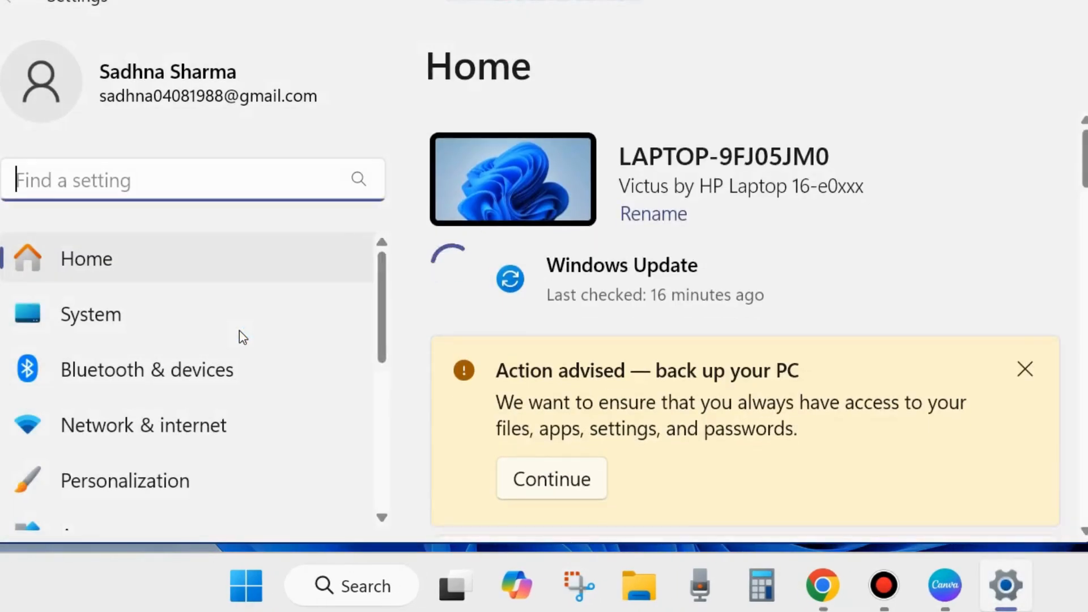
{"action": "left_click", "coordinate": [92, 317]}
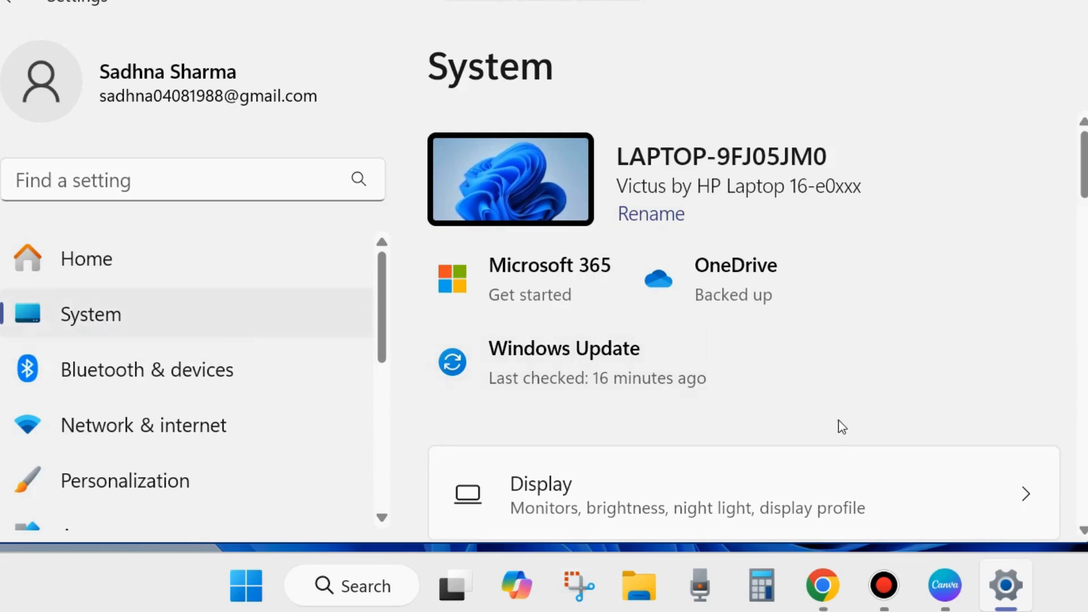
{"action": "scroll", "coordinate": [842, 427], "scroll_direction": "down", "scroll_amount": 10}
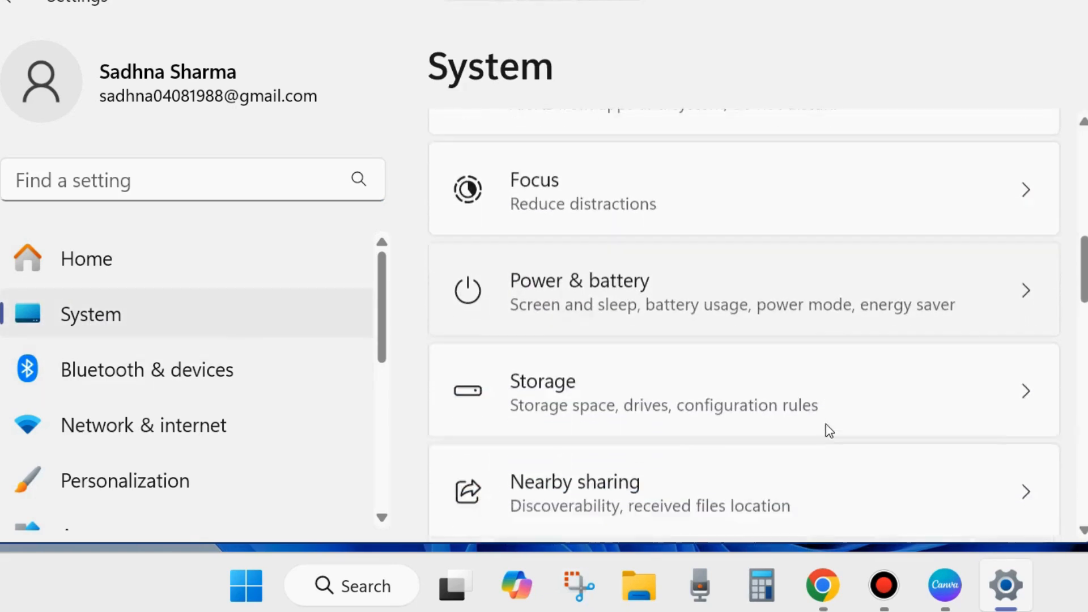
{"action": "scroll", "coordinate": [826, 425], "scroll_direction": "down", "scroll_amount": 8}
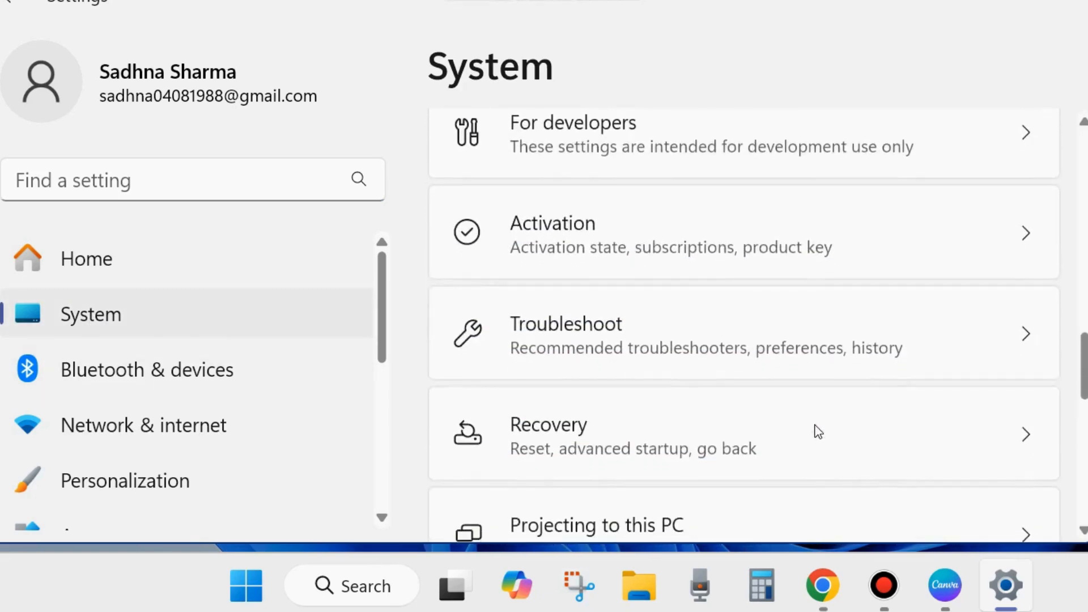
{"action": "left_click", "coordinate": [565, 337]}
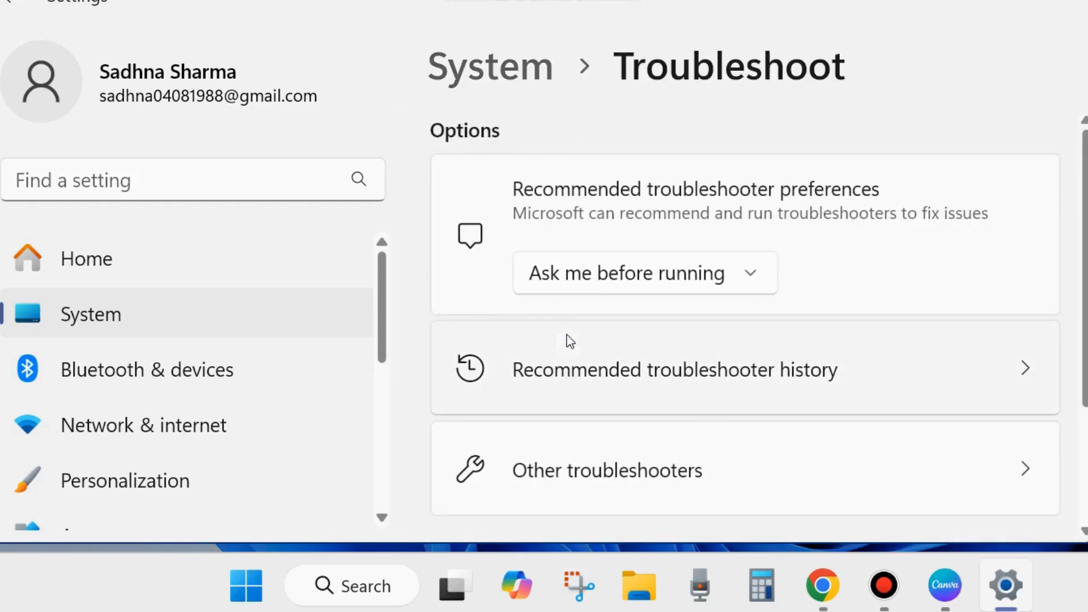
{"action": "scroll", "coordinate": [736, 419], "scroll_direction": "down", "scroll_amount": 3}
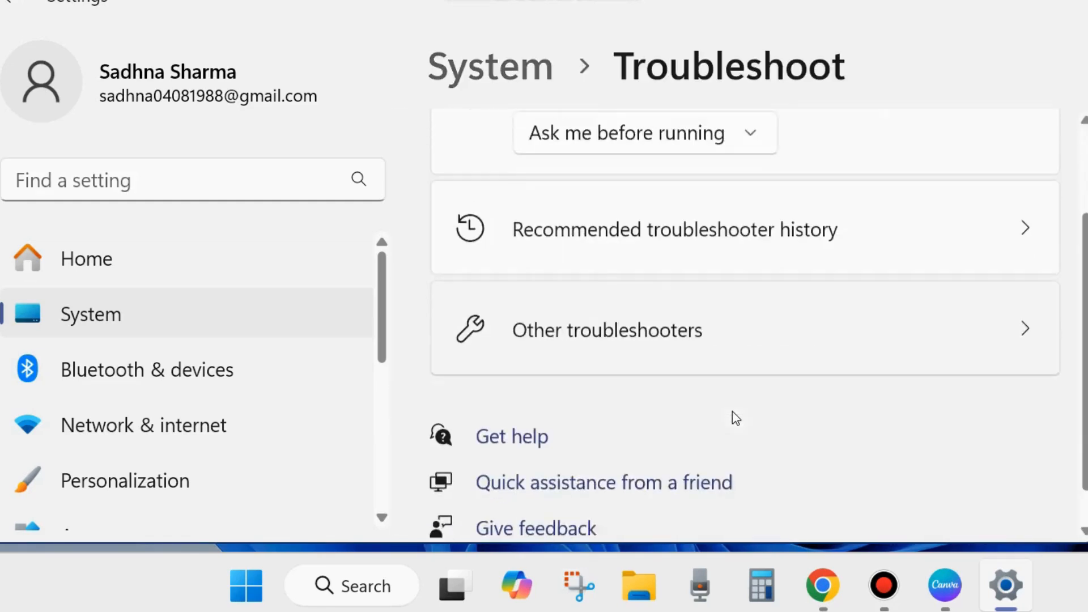
{"action": "left_click", "coordinate": [619, 309]}
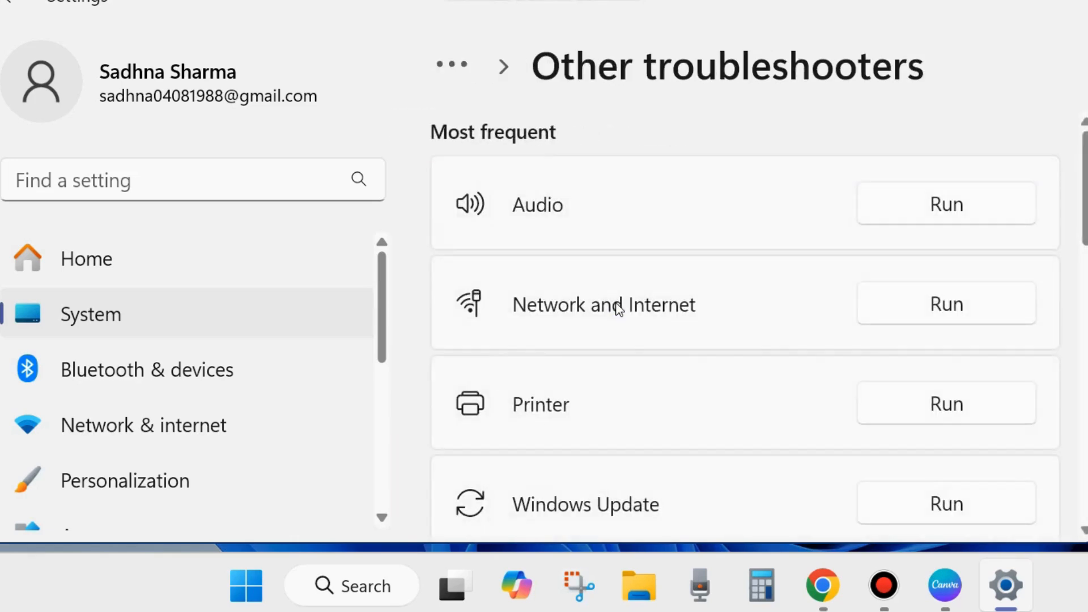
{"action": "scroll", "coordinate": [628, 354], "scroll_direction": "down", "scroll_amount": 2}
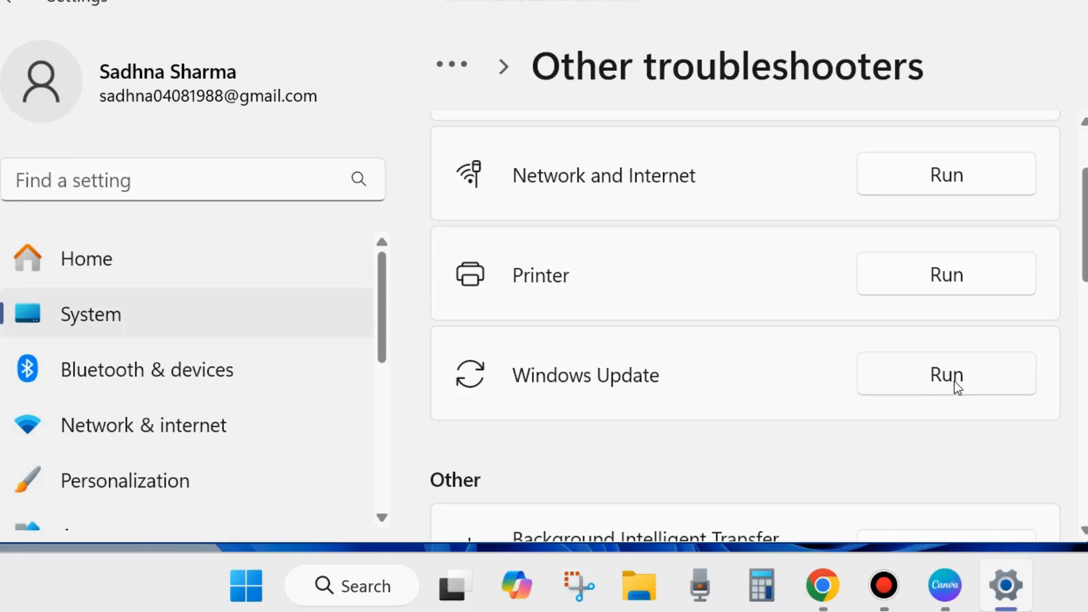
{"action": "left_click", "coordinate": [1070, 4]}
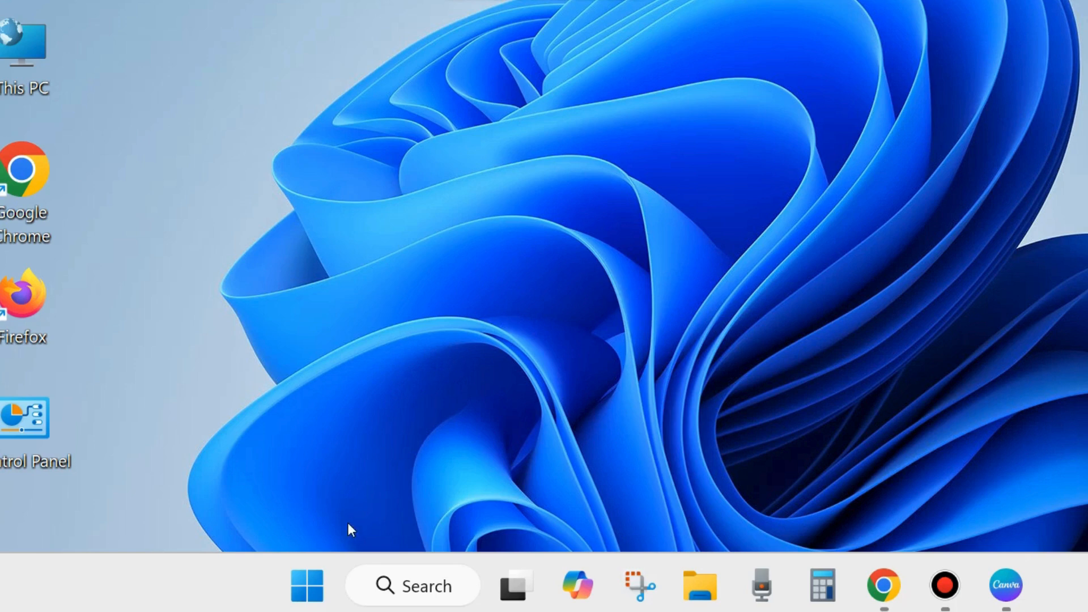
- Search for Disk Cleanup, open it and start it for the Windows (C:) drive
{"action": "left_click", "coordinate": [405, 584]}
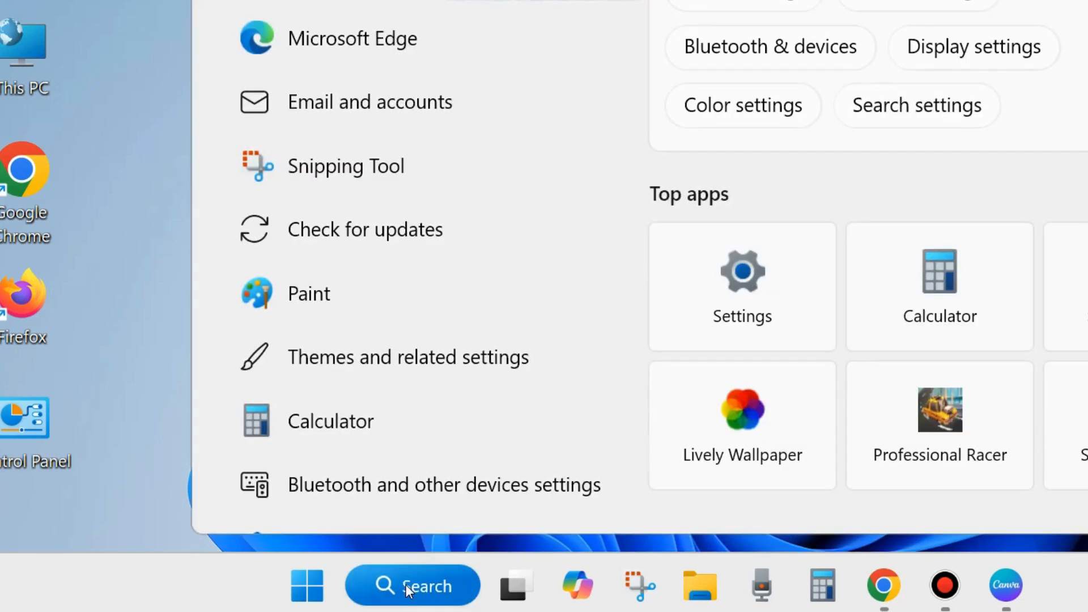
{"action": "type", "text": "disk"}
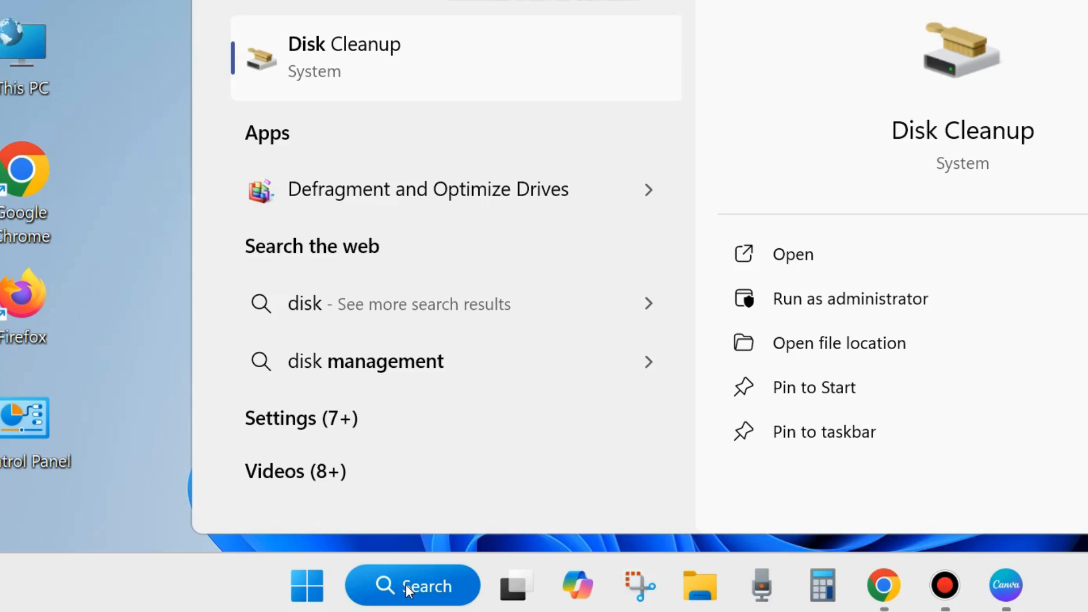
{"action": "left_click", "coordinate": [787, 255]}
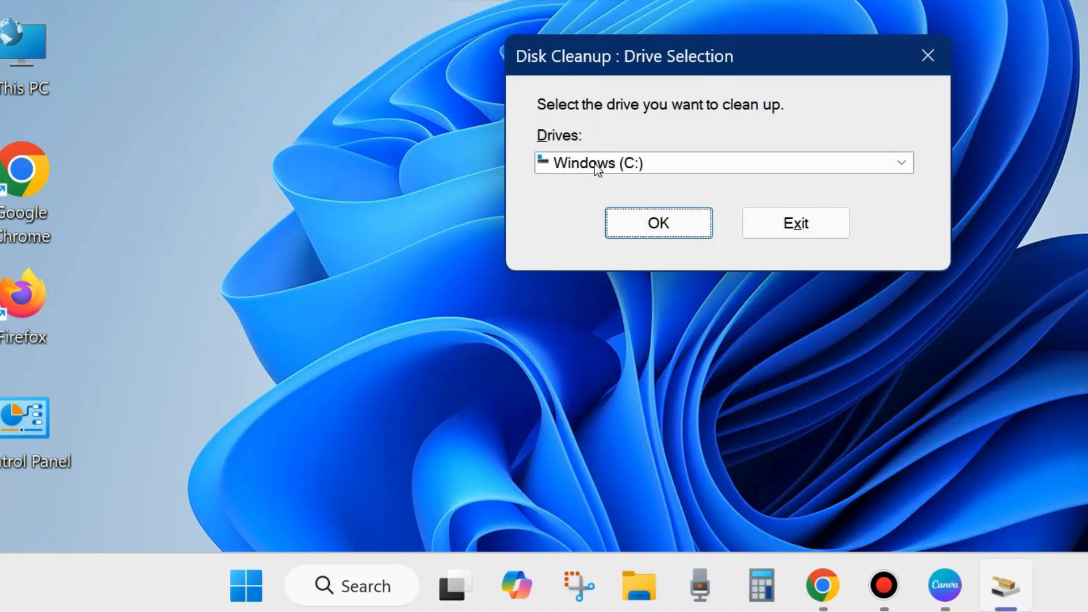
{"action": "left_click", "coordinate": [661, 227]}
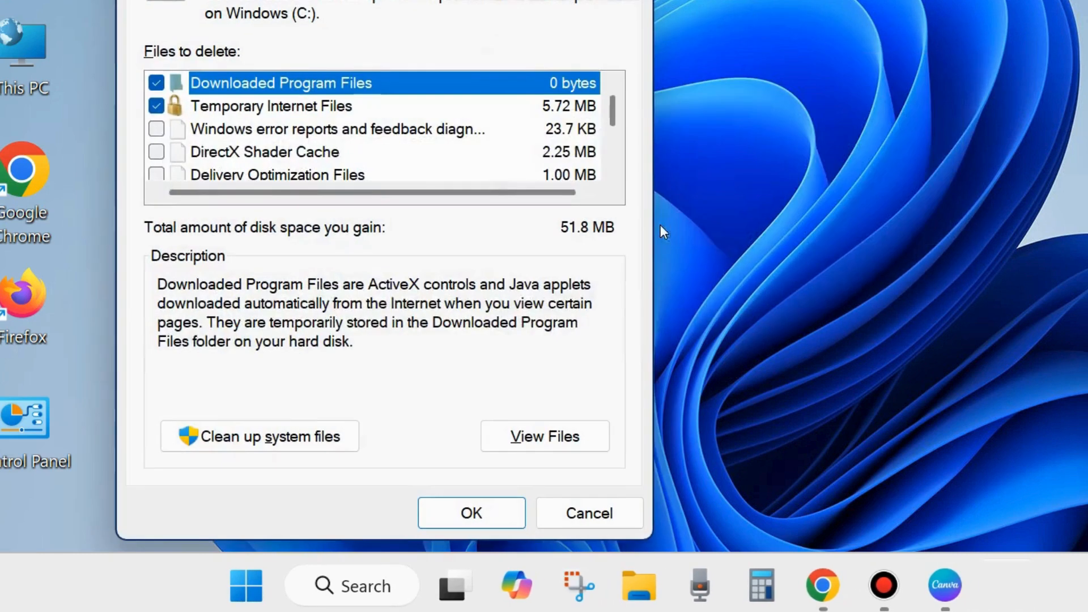
- Add Temporary files, Recycle Bin and Delivery Optimization Files to the cleanup selection and permanently delete the selected files
{"action": "left_click_drag", "start_coordinate": [488, 0], "coordinate": [597, 27]}
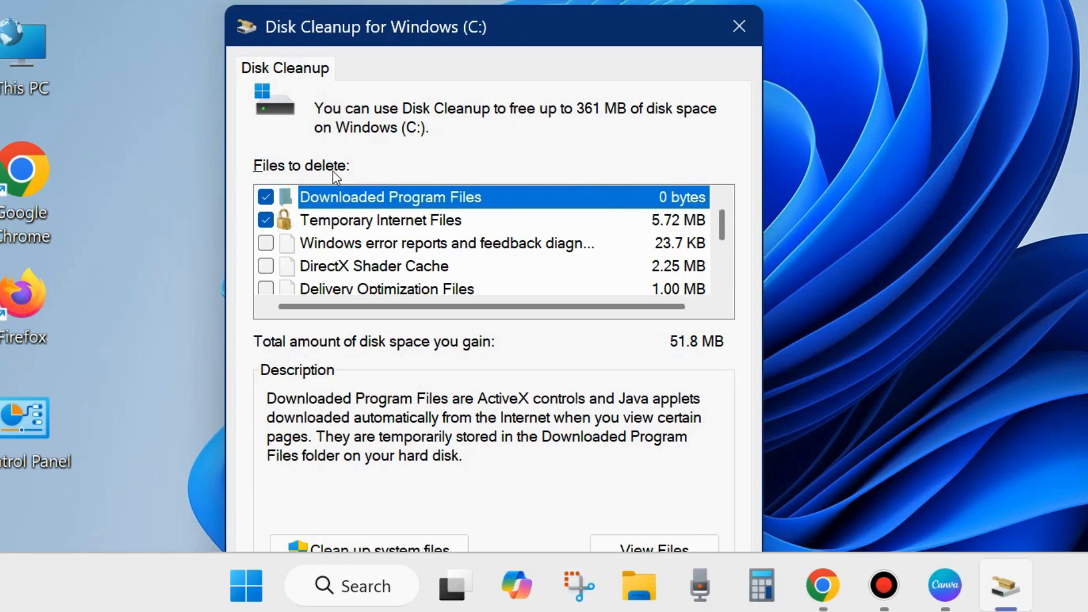
{"action": "scroll", "coordinate": [289, 269], "scroll_direction": "down", "scroll_amount": 2}
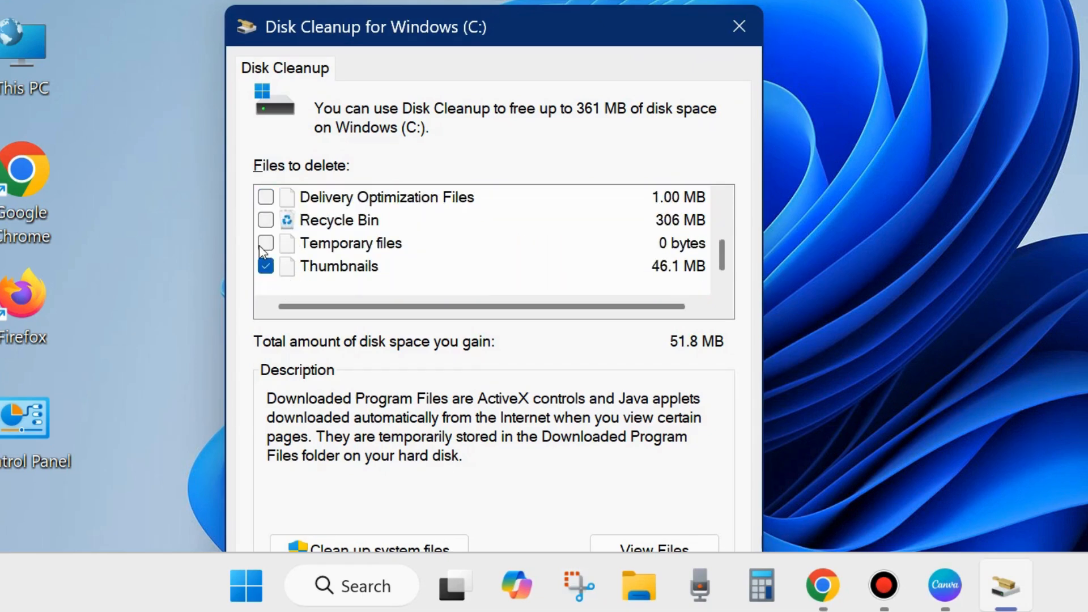
{"action": "left_click", "coordinate": [266, 245]}
{"action": "left_click", "coordinate": [261, 222]}
{"action": "left_click", "coordinate": [265, 198]}
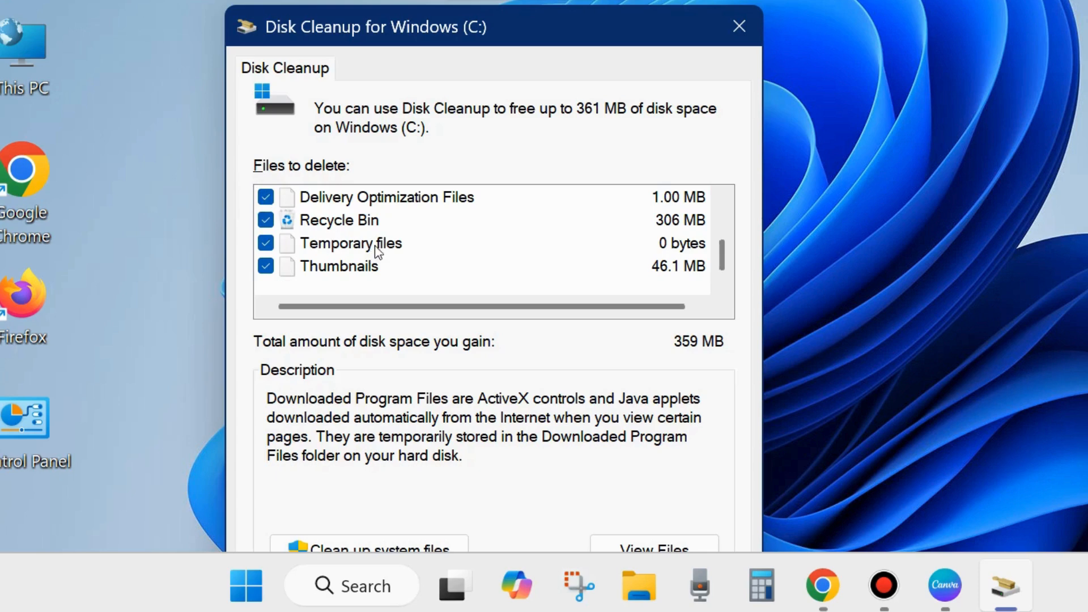
{"action": "left_click_drag", "start_coordinate": [515, 32], "coordinate": [545, 0]}
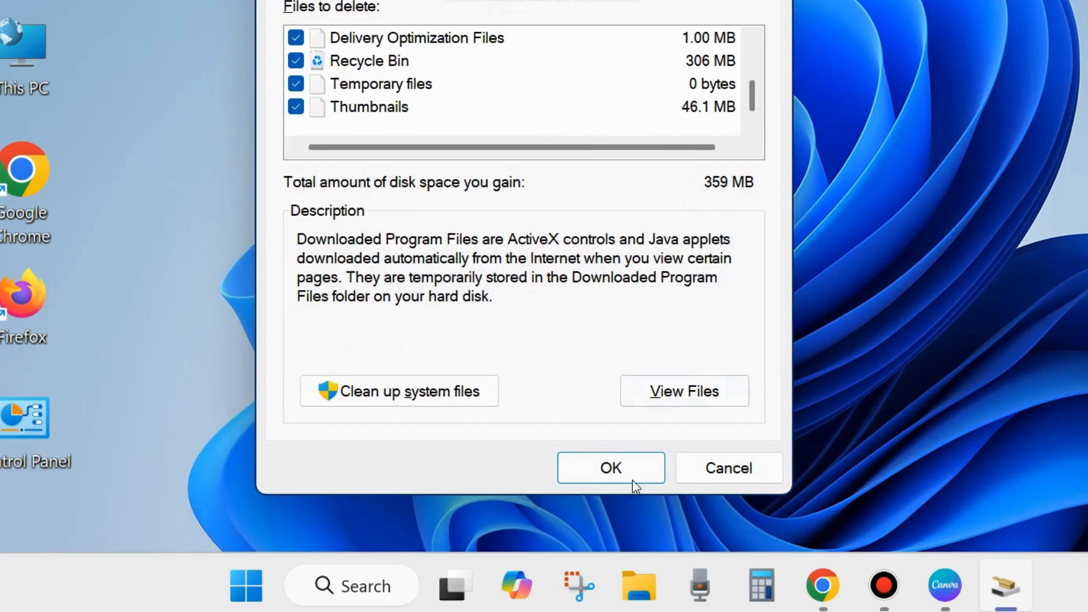
{"action": "left_click", "coordinate": [610, 471]}
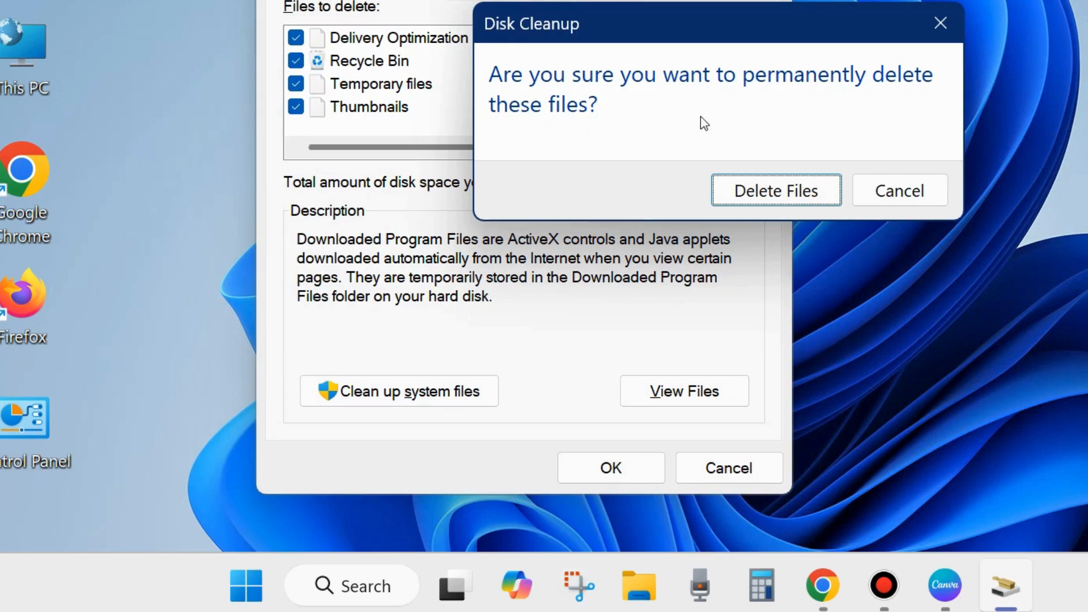
{"action": "left_click", "coordinate": [789, 191]}
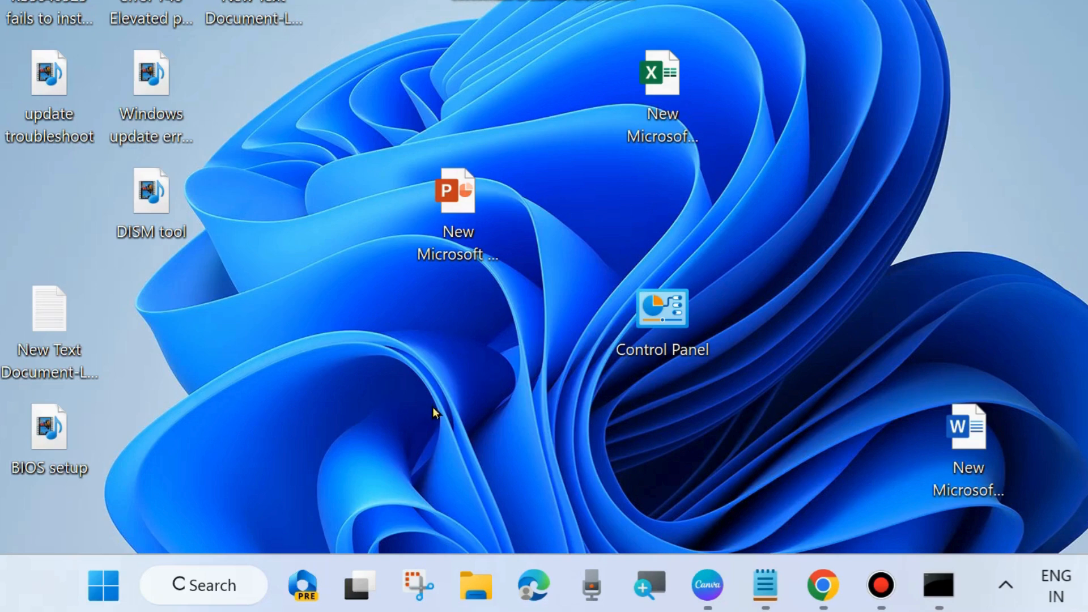
- Open the Services console by running services.msc from the Run dialog
{"action": "right_click", "coordinate": [103, 584]}
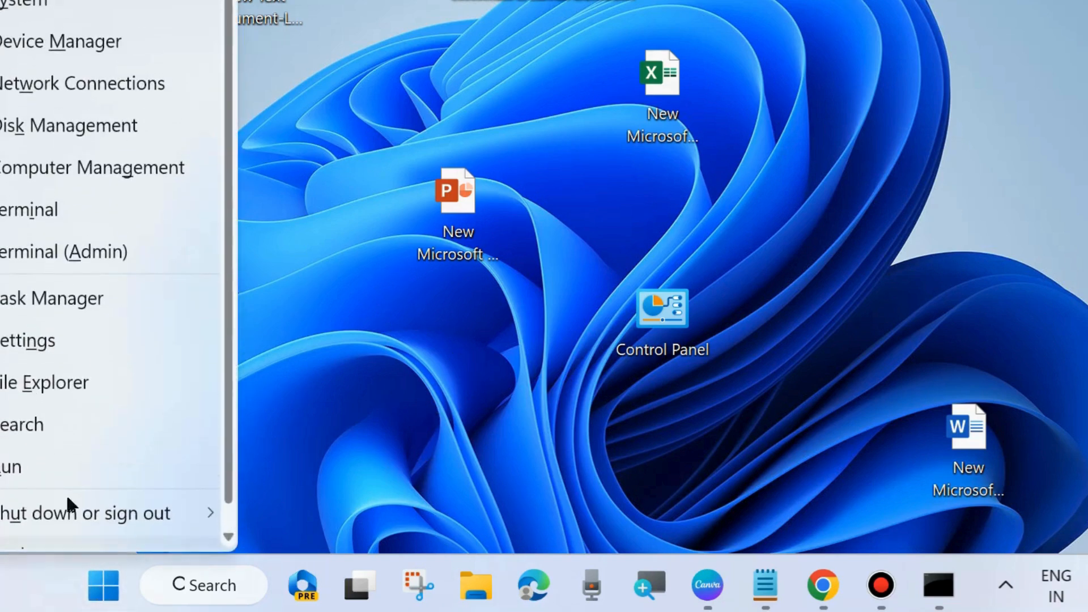
{"action": "left_click", "coordinate": [40, 469]}
{"action": "left_click_drag", "start_coordinate": [111, 262], "coordinate": [527, 66]}
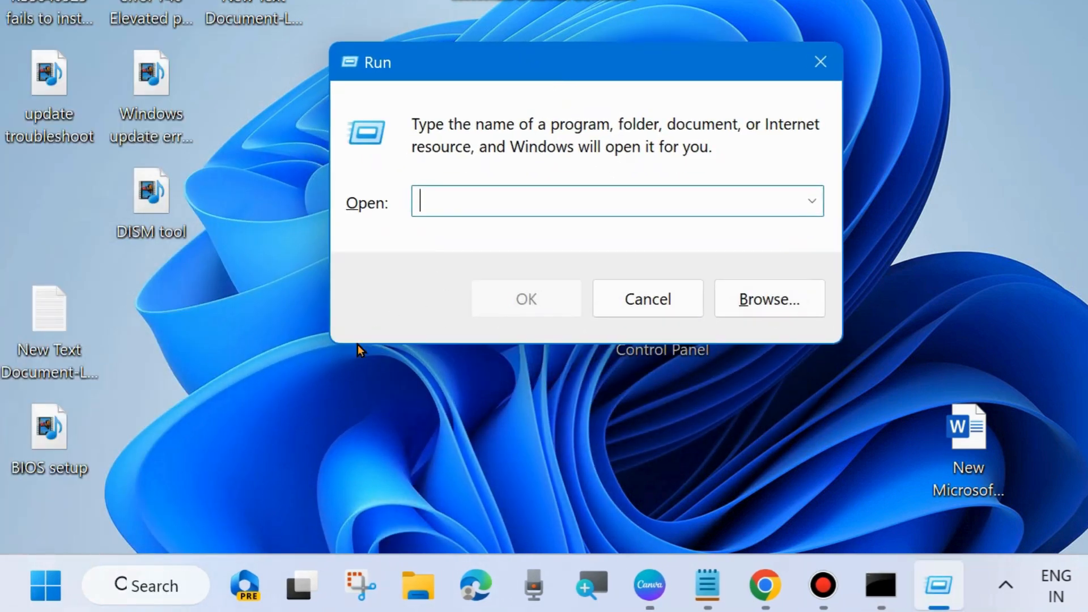
{"action": "type", "text": "services"}
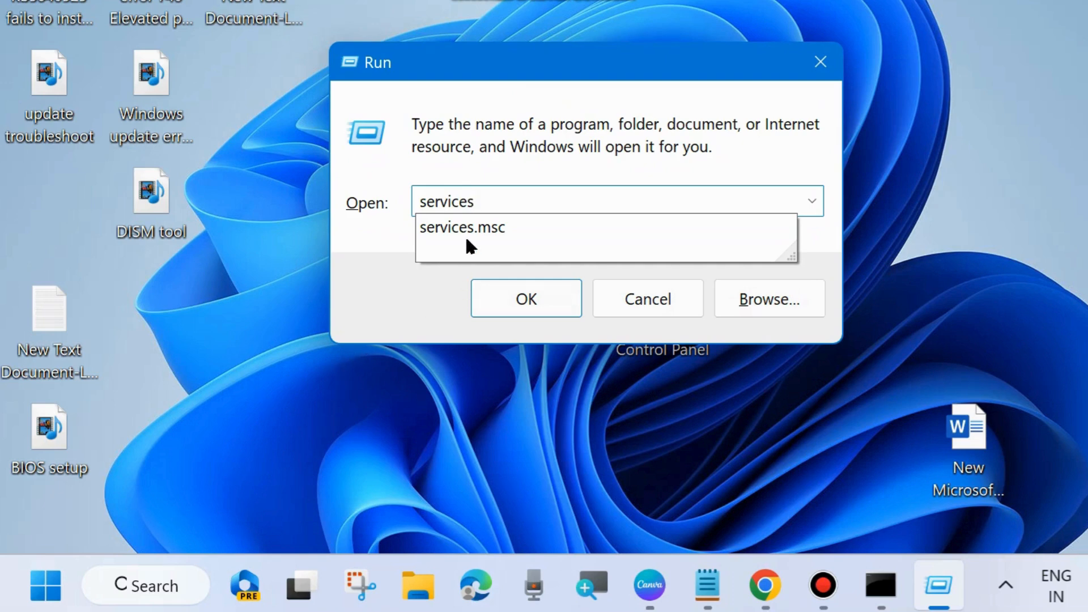
{"action": "left_click", "coordinate": [493, 231]}
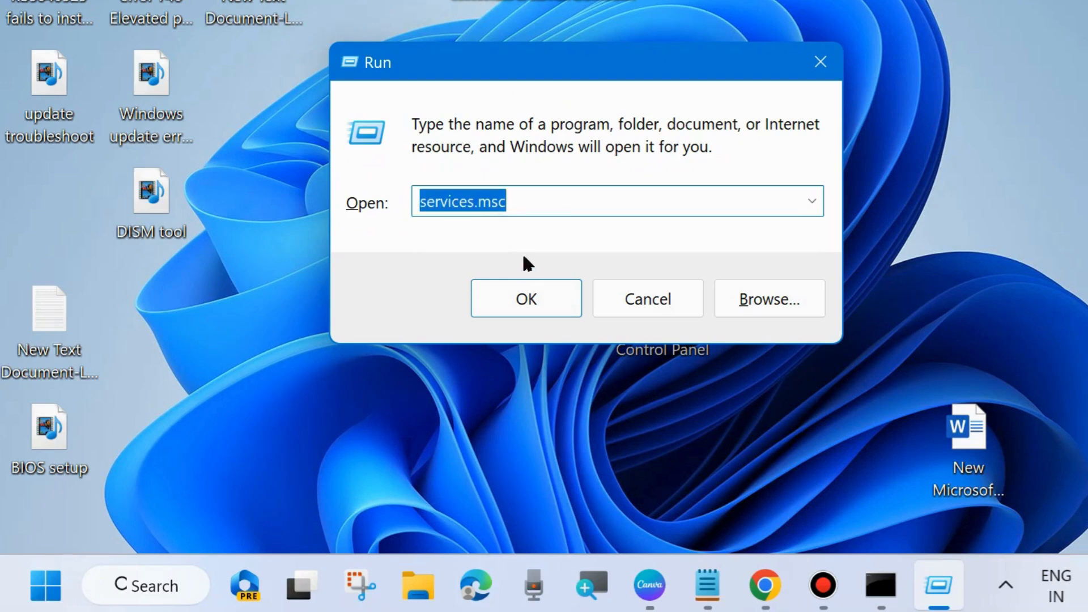
{"action": "left_click", "coordinate": [558, 204]}
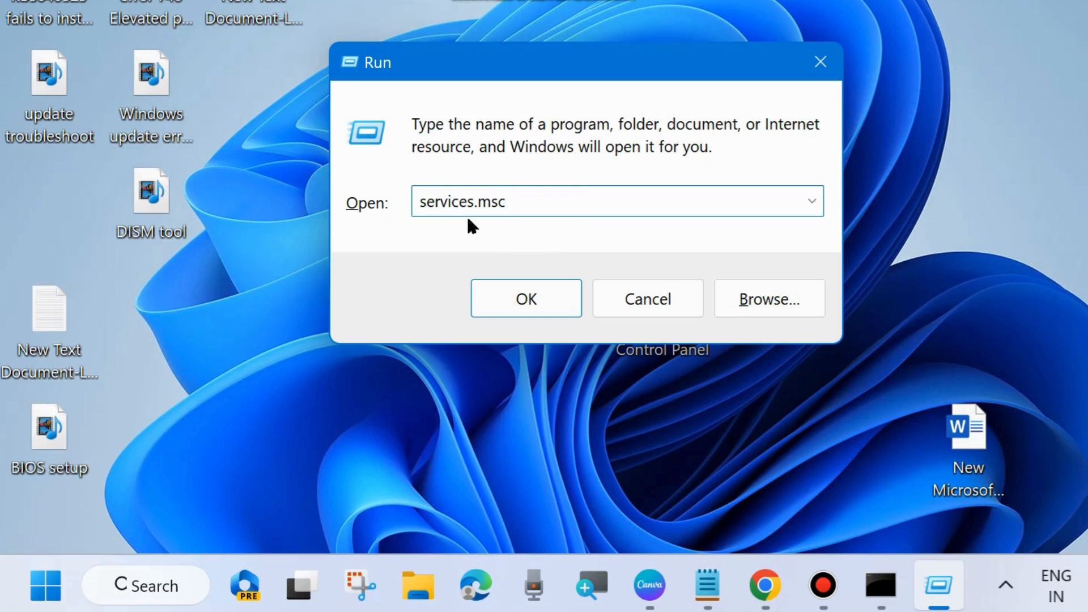
{"action": "left_click", "coordinate": [530, 298]}
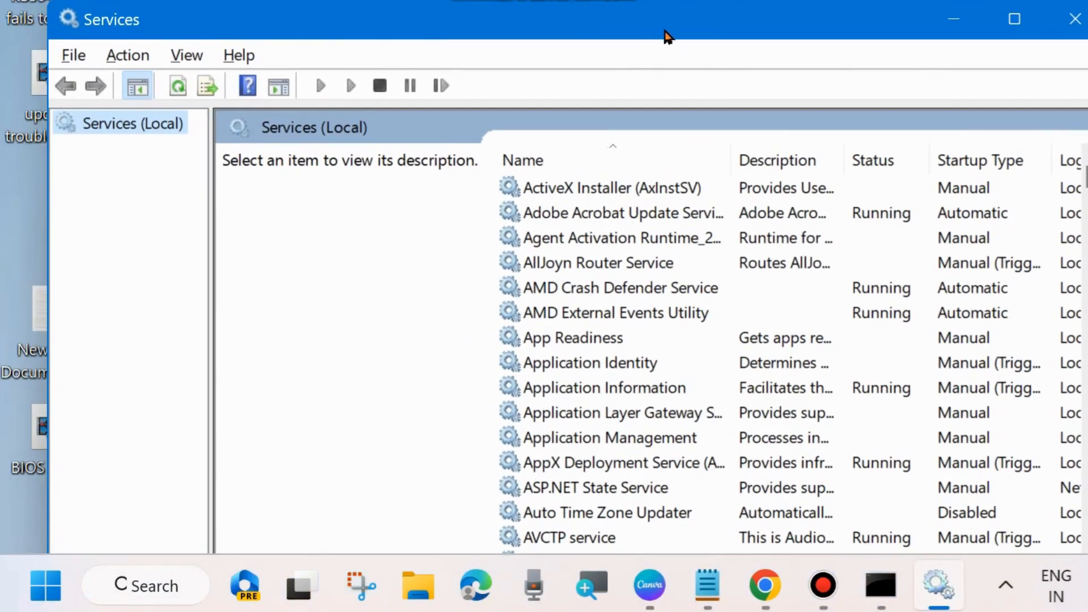
- Find the Background Intelligent Transfer Service in the services list and restart it
{"action": "left_click_drag", "start_coordinate": [665, 31], "coordinate": [583, 0]}
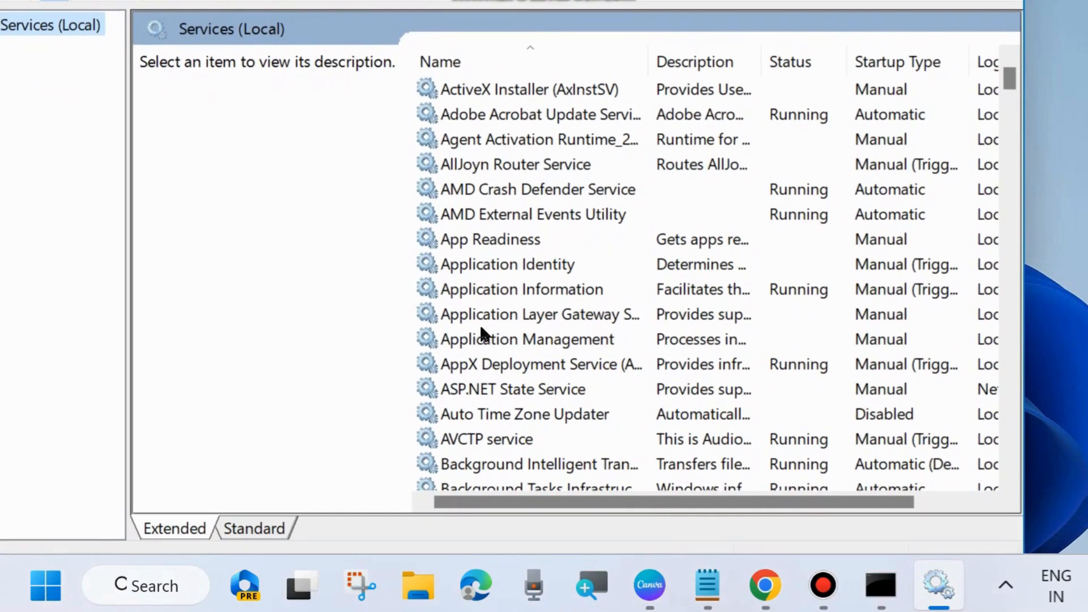
{"action": "scroll", "coordinate": [480, 327], "scroll_direction": "down", "scroll_amount": 3}
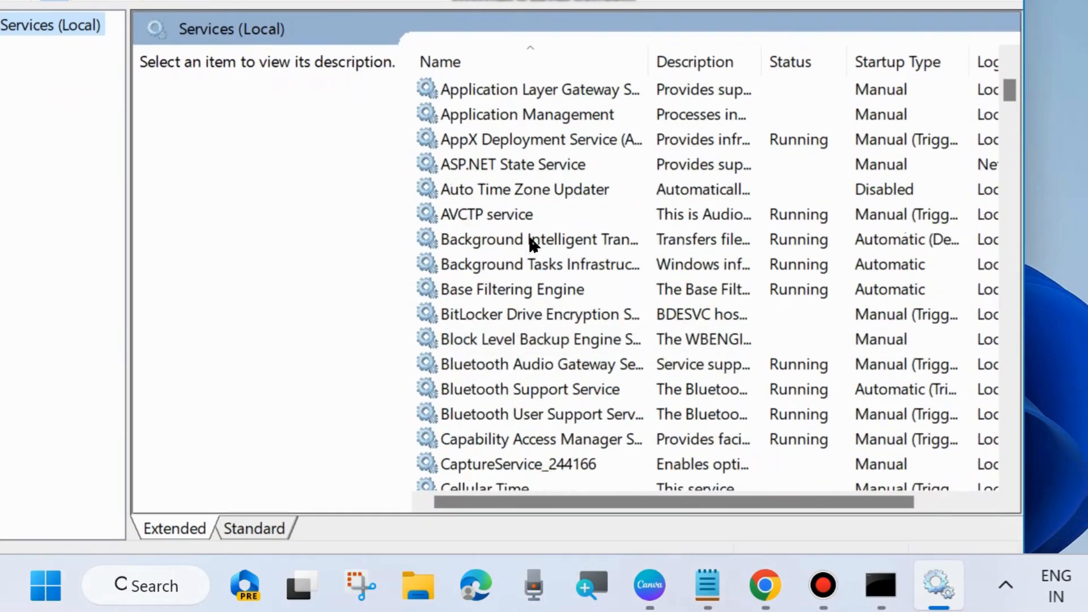
{"action": "left_click", "coordinate": [575, 241]}
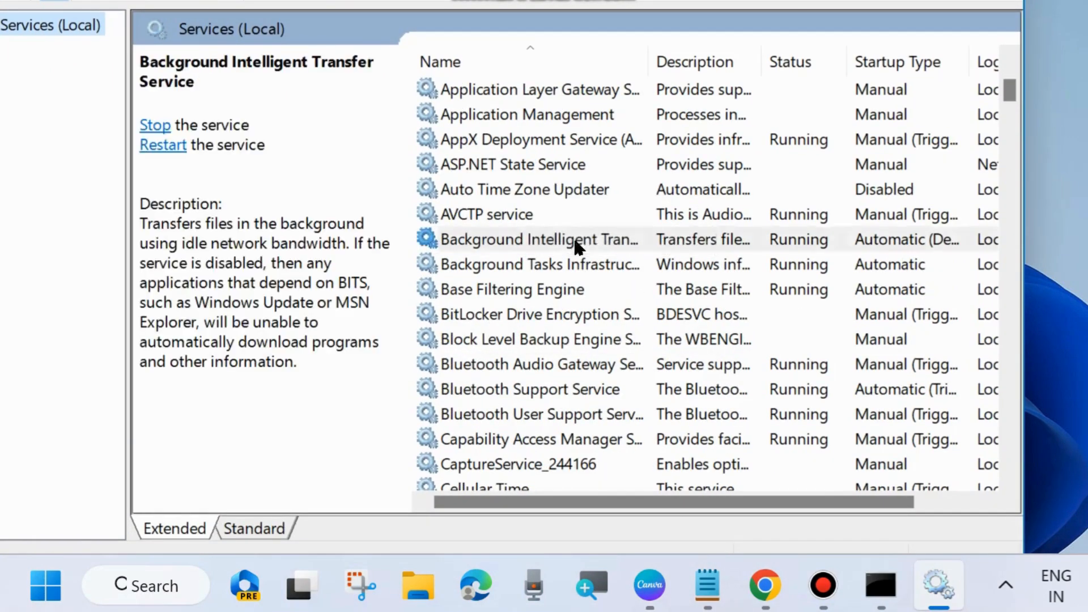
{"action": "right_click", "coordinate": [513, 243]}
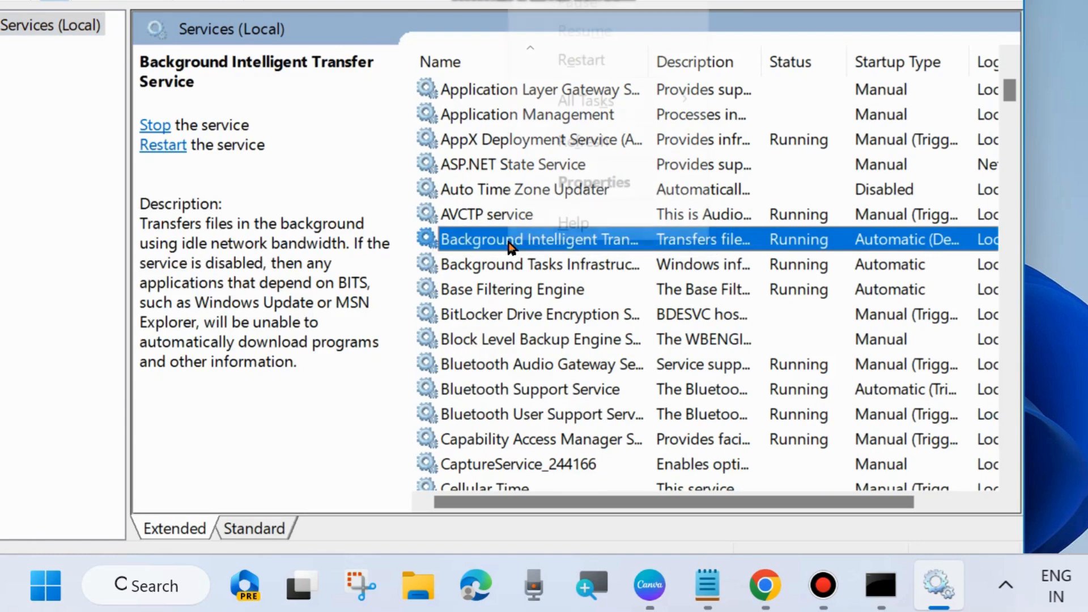
{"action": "left_click", "coordinate": [582, 60]}
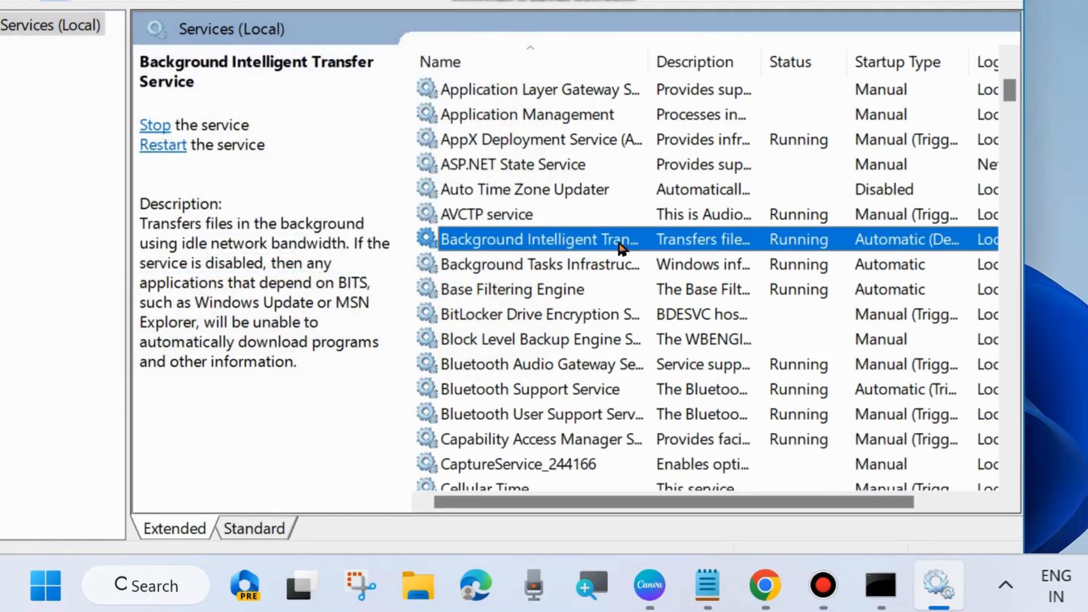
- Set the Background Intelligent Transfer Service's startup type to Automatic, applying the change and closing its properties
{"action": "double_click", "coordinate": [590, 237]}
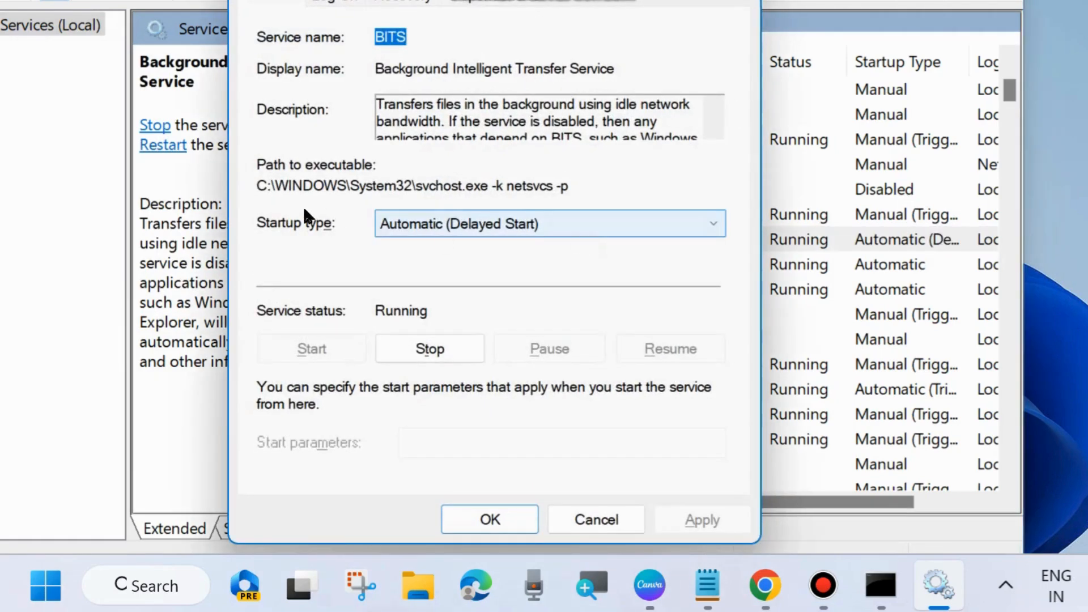
{"action": "left_click", "coordinate": [462, 227]}
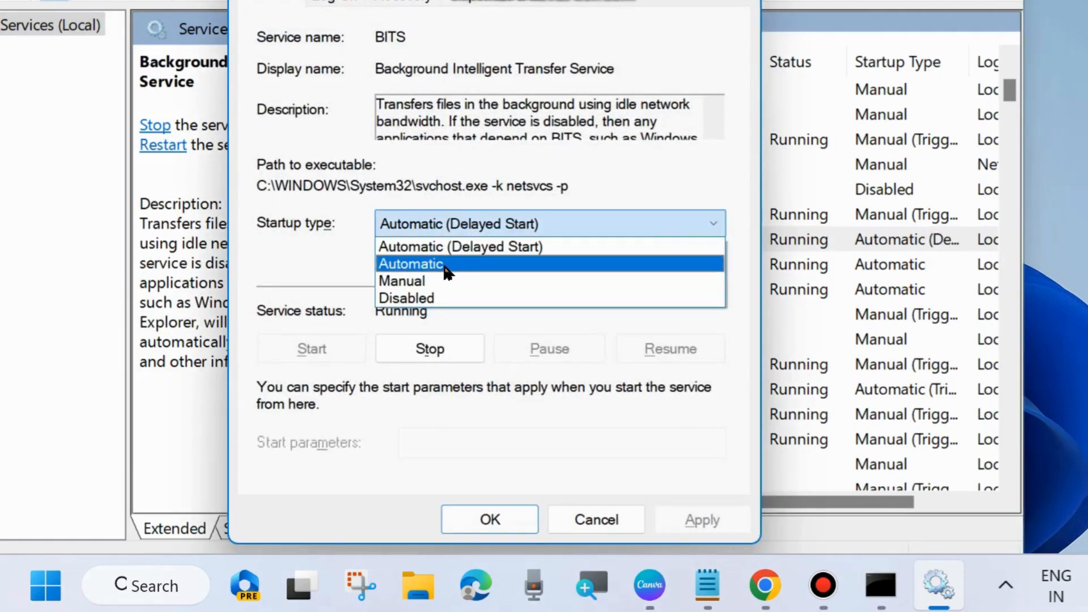
{"action": "left_click", "coordinate": [444, 265]}
{"action": "left_click", "coordinate": [692, 514]}
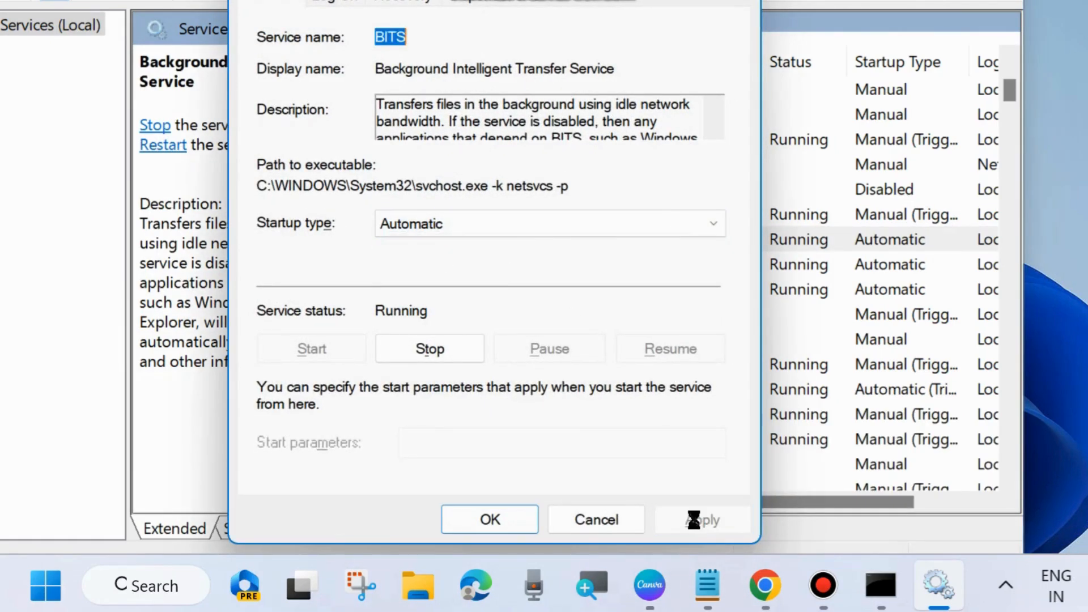
{"action": "left_click", "coordinate": [490, 522]}
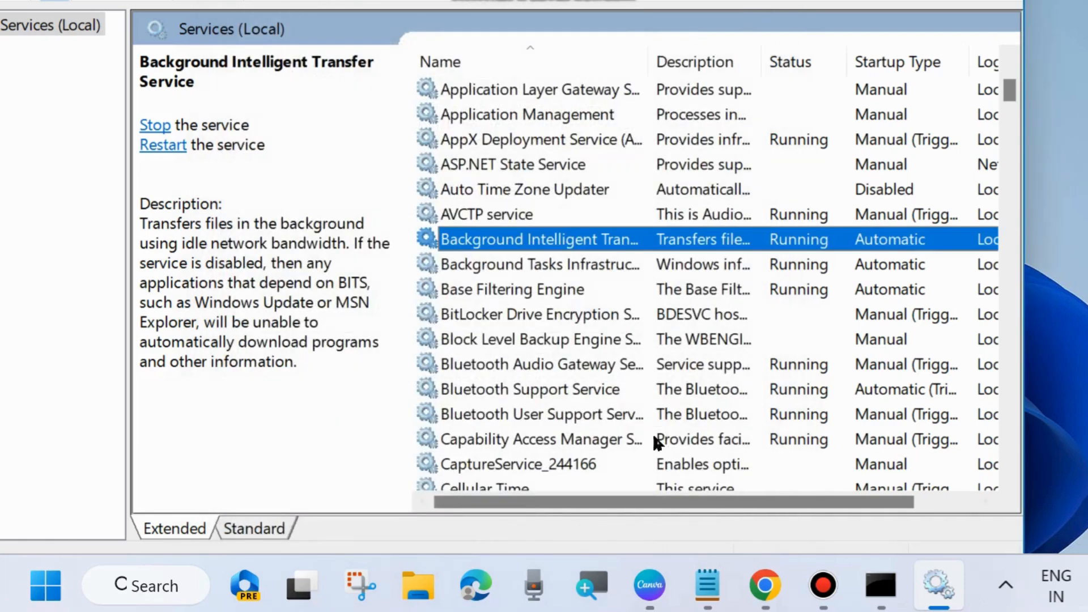
- Restart Cryptographic Services and check the startup type in its properties
{"action": "scroll", "coordinate": [557, 337], "scroll_direction": "down", "scroll_amount": 8}
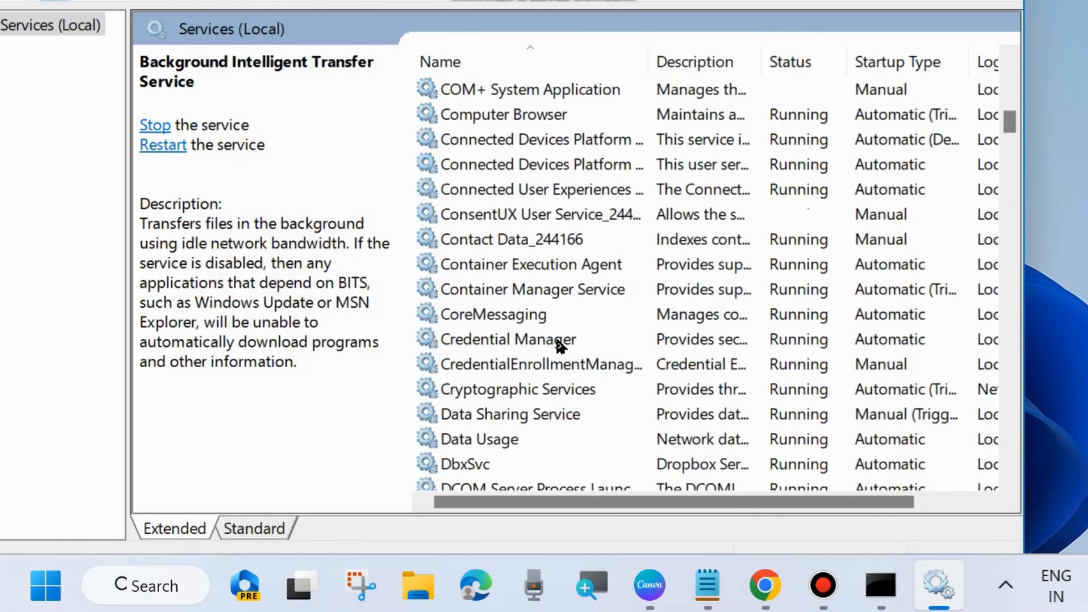
{"action": "scroll", "coordinate": [560, 345], "scroll_direction": "down", "scroll_amount": 3}
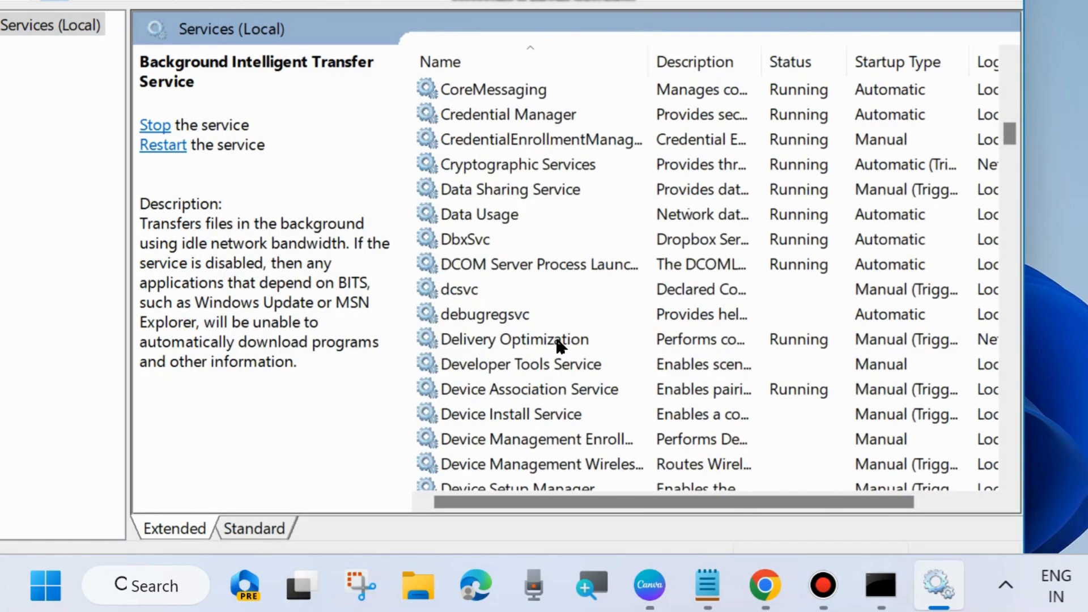
{"action": "left_click", "coordinate": [501, 168]}
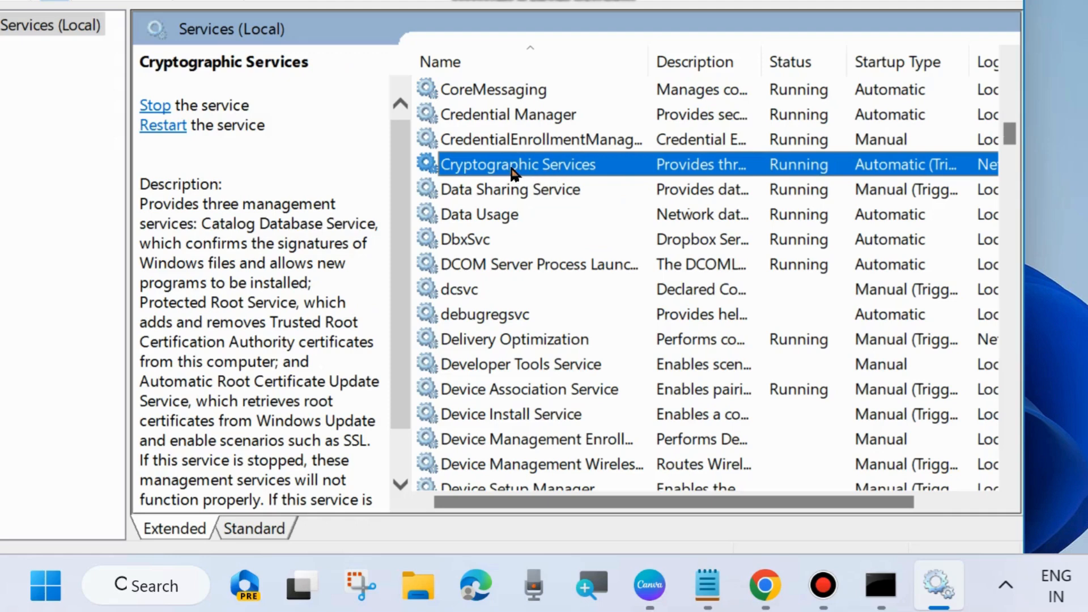
{"action": "right_click", "coordinate": [512, 169]}
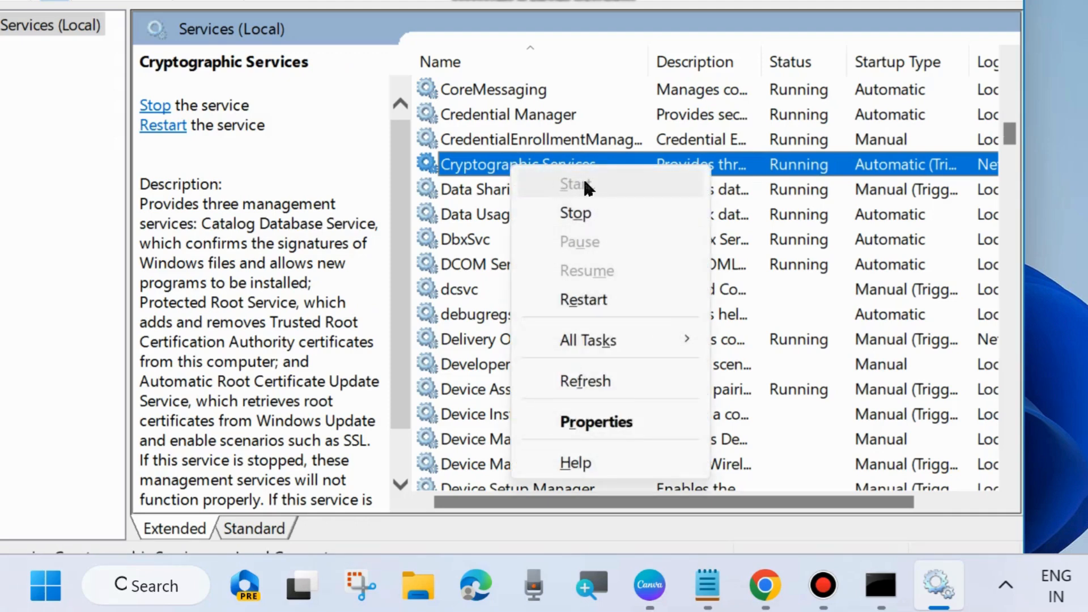
{"action": "left_click", "coordinate": [592, 306]}
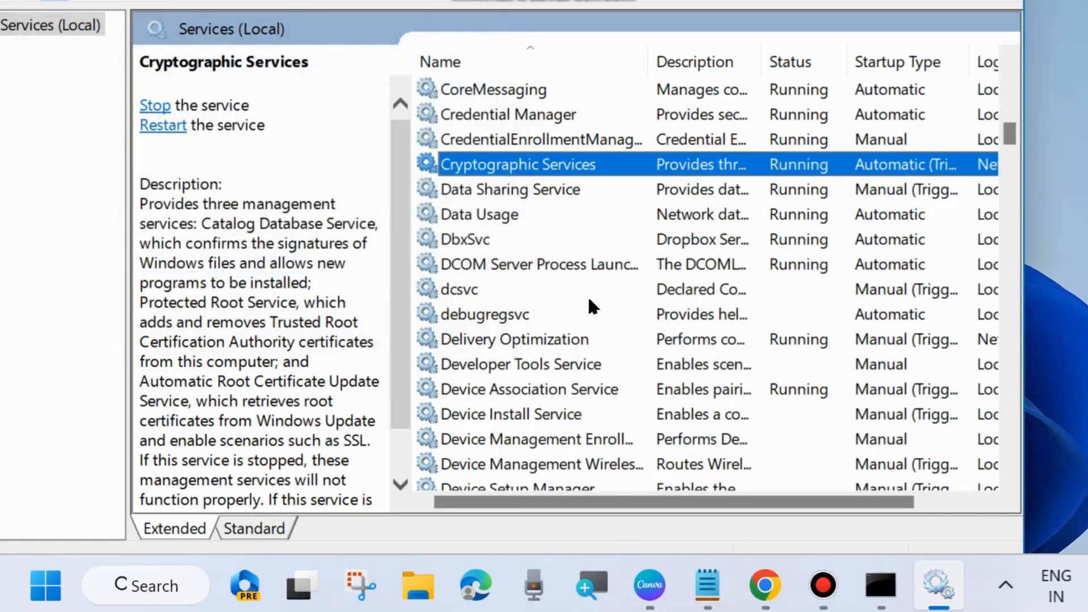
{"action": "double_click", "coordinate": [556, 166]}
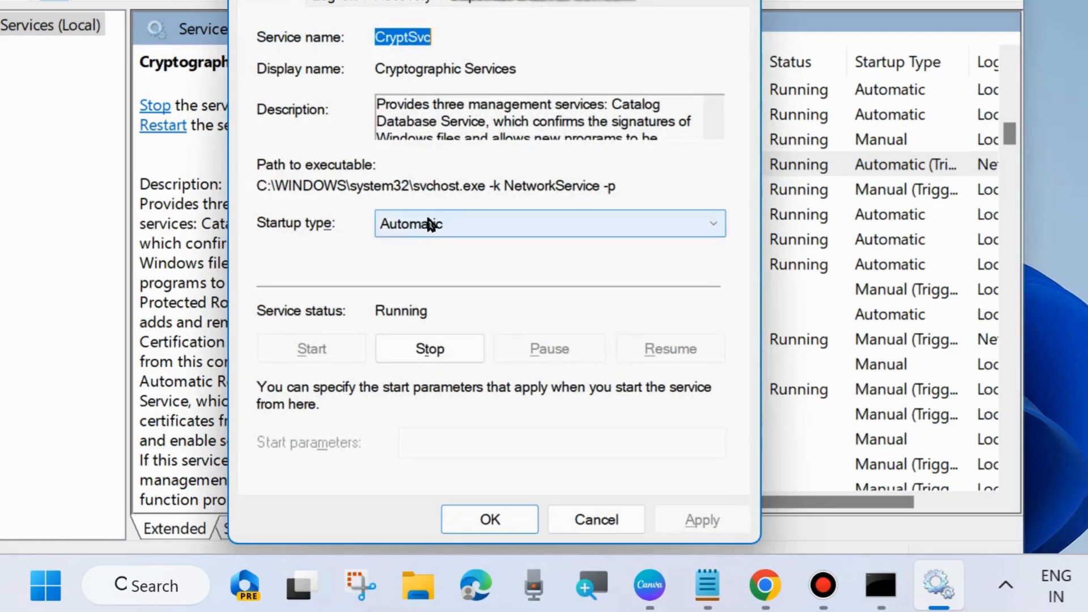
{"action": "left_click", "coordinate": [505, 519]}
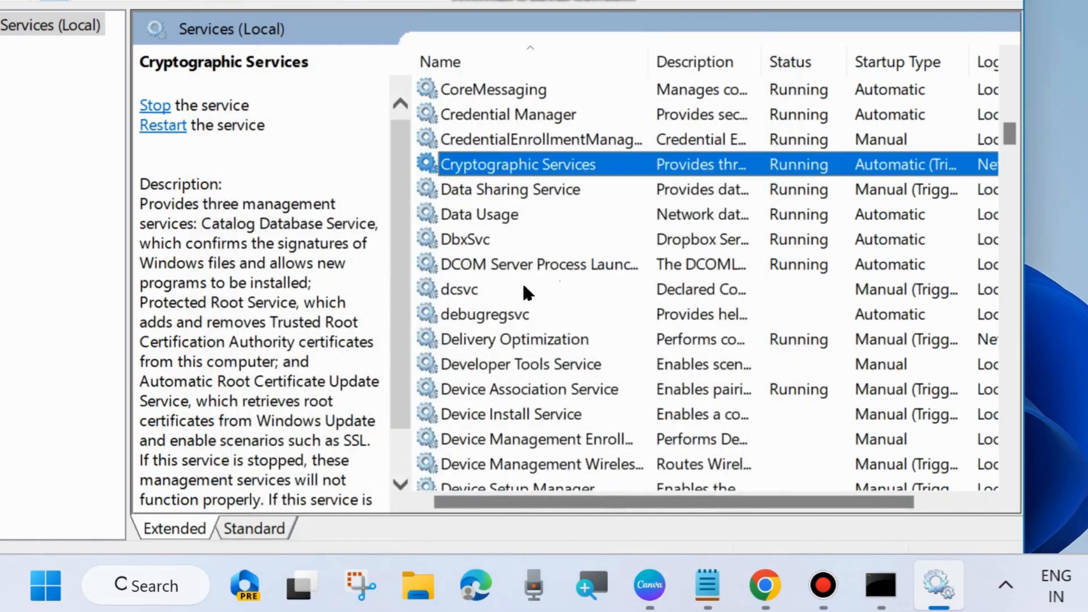
- Start the Windows Installer service and check the startup type in its properties
{"action": "scroll", "coordinate": [536, 317], "scroll_direction": "down", "scroll_amount": 17}
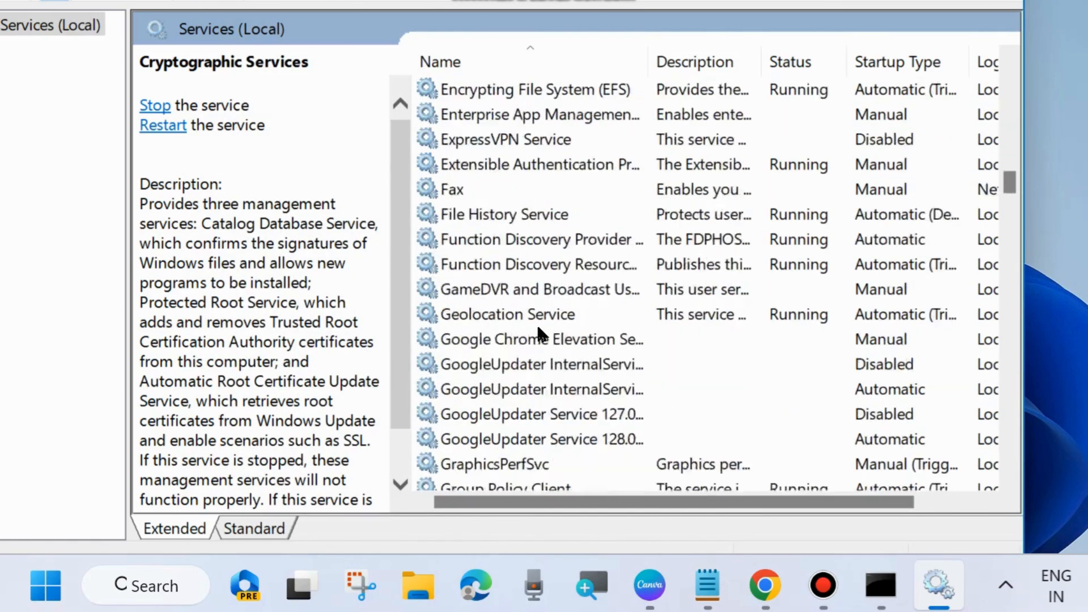
{"action": "scroll", "coordinate": [624, 345], "scroll_direction": "down", "scroll_amount": 12}
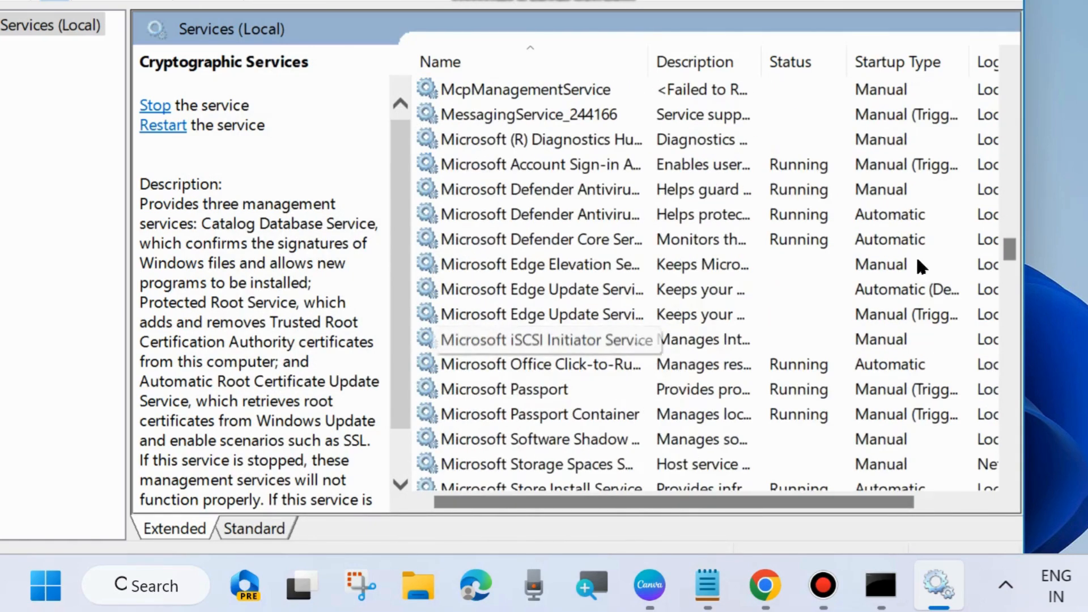
{"action": "left_click_drag", "start_coordinate": [1013, 257], "coordinate": [1007, 438]}
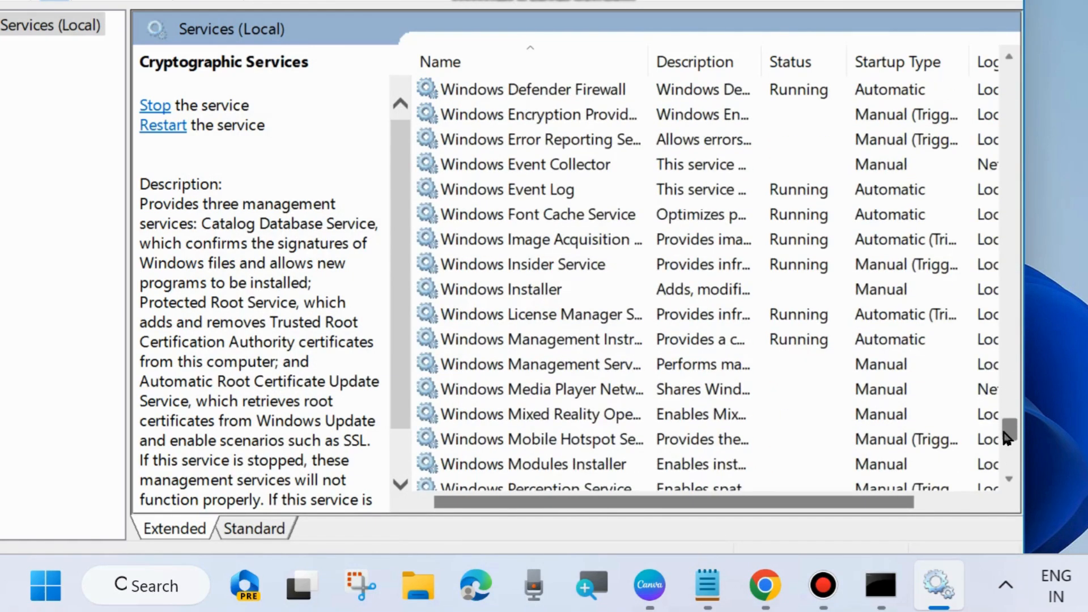
{"action": "left_click", "coordinate": [497, 293]}
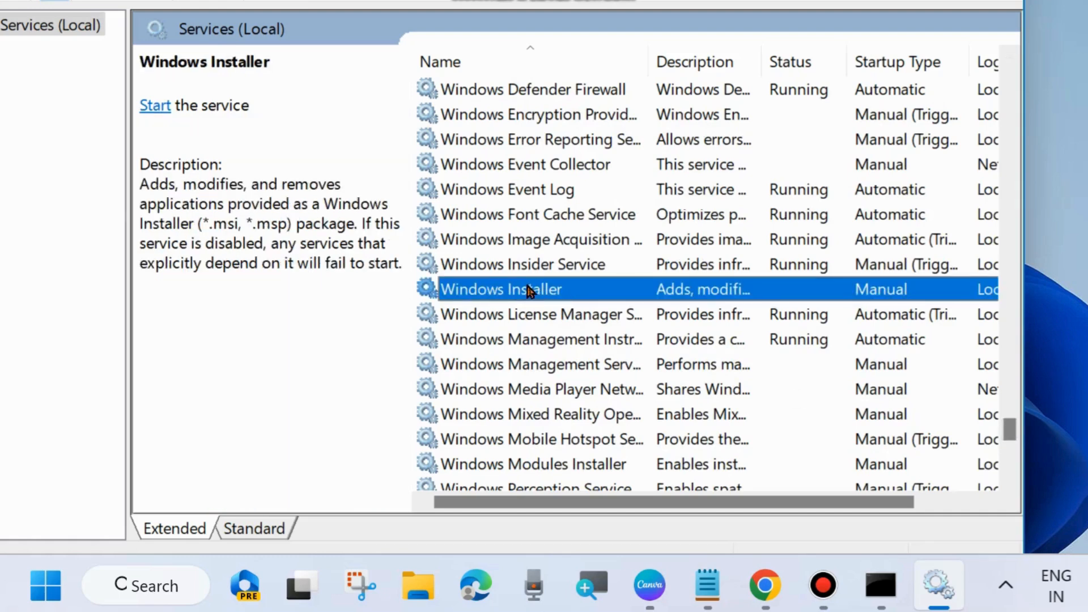
{"action": "right_click", "coordinate": [519, 290]}
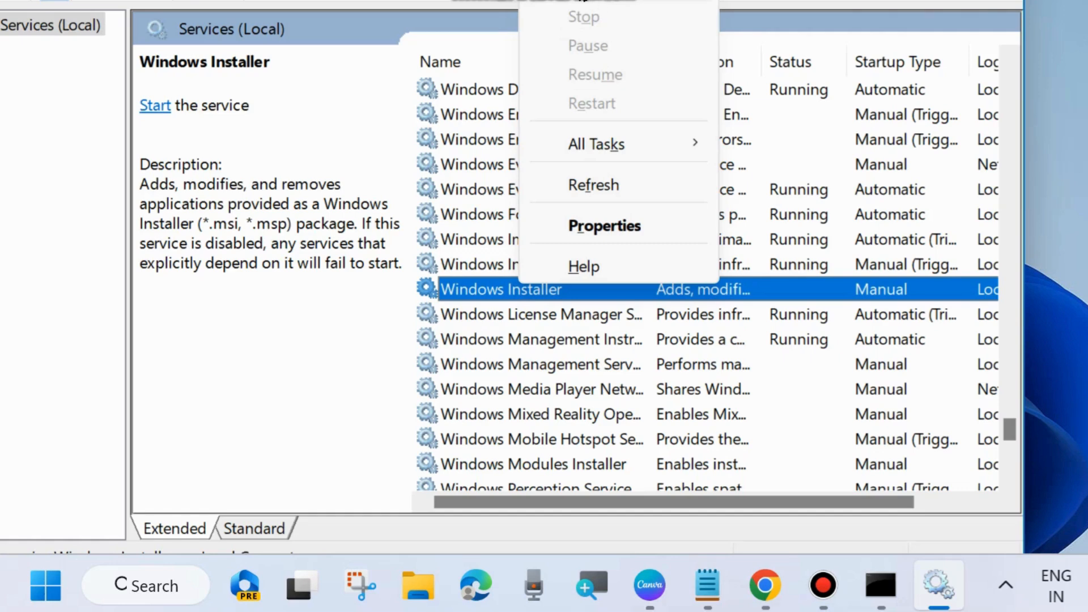
{"action": "left_click", "coordinate": [583, 1]}
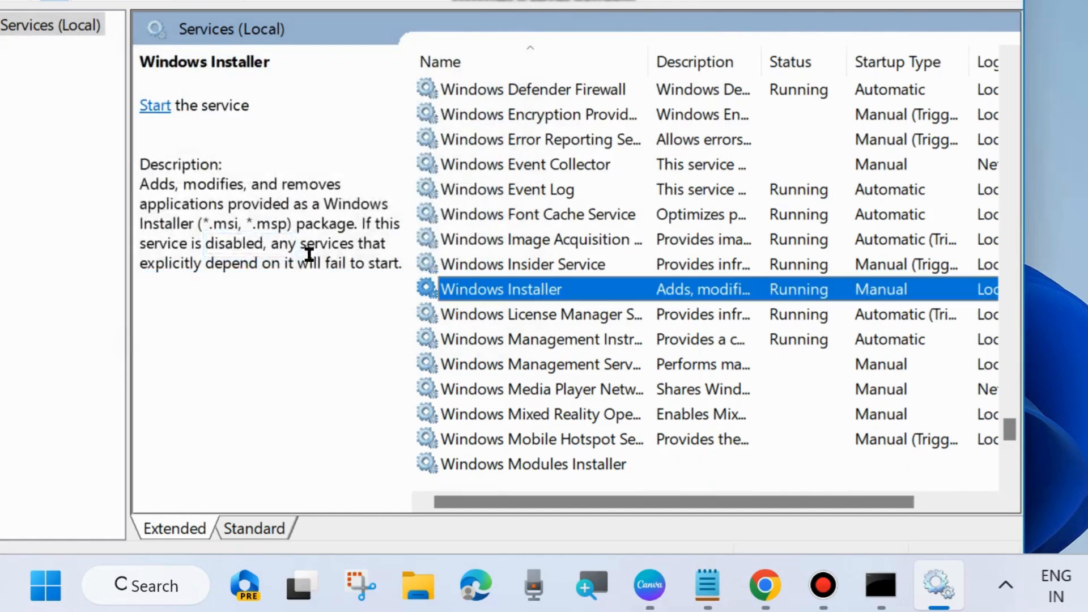
{"action": "double_click", "coordinate": [522, 291]}
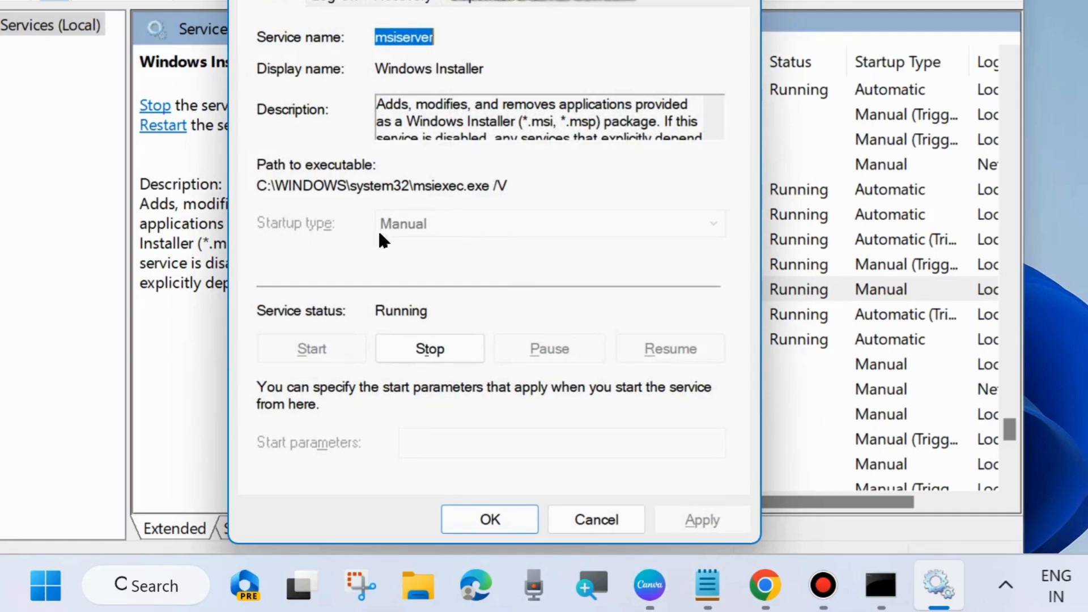
{"action": "left_click", "coordinate": [490, 518]}
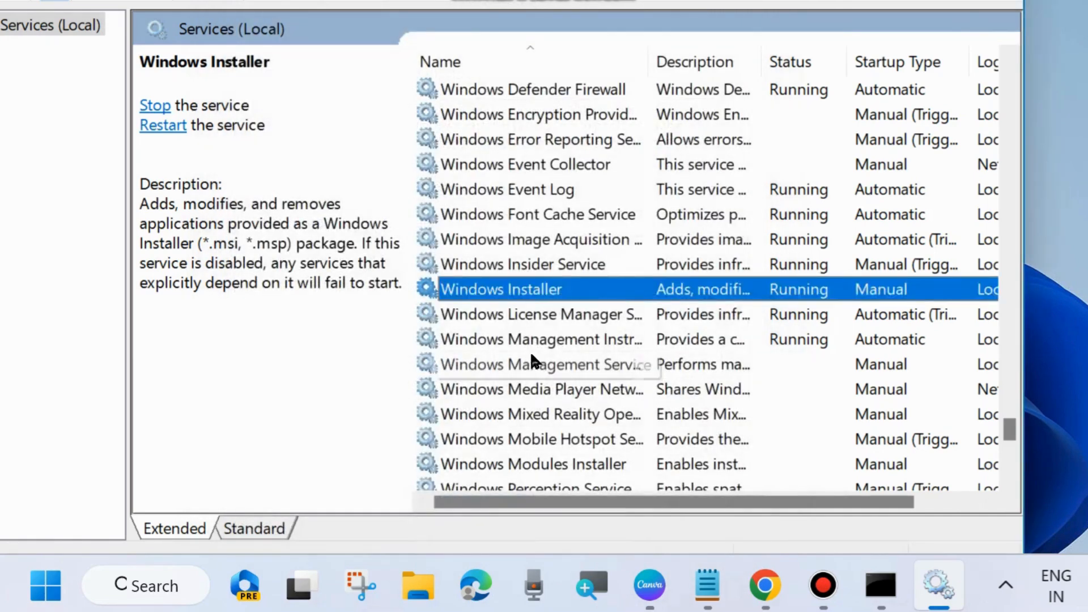
- Find the Windows Update service near the end of the services list and restart it
{"action": "scroll", "coordinate": [530, 350], "scroll_direction": "down", "scroll_amount": 4}
{"action": "scroll", "coordinate": [538, 366], "scroll_direction": "down", "scroll_amount": 3}
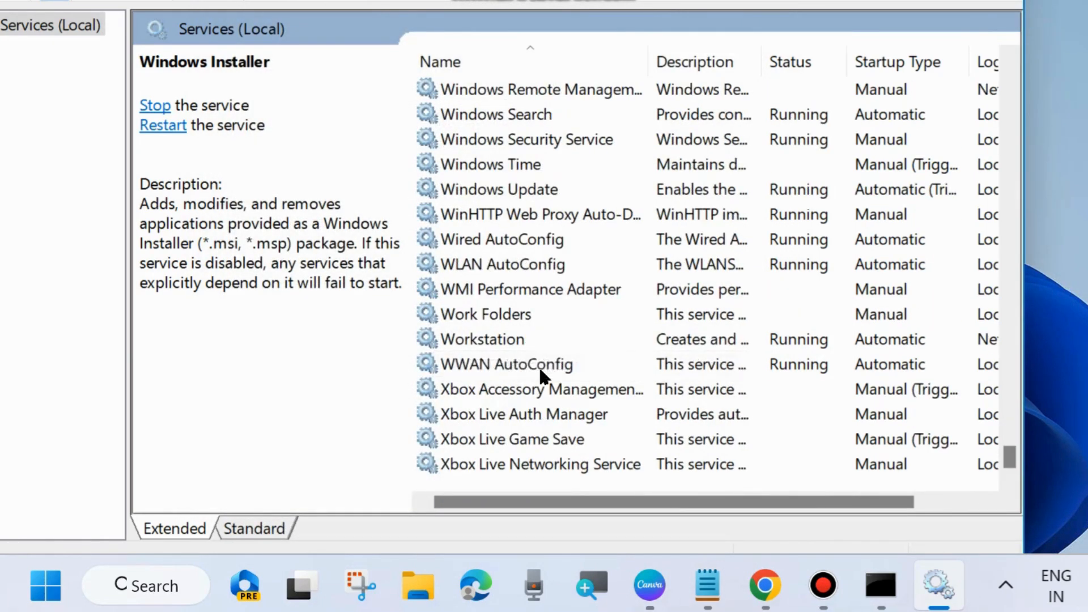
{"action": "left_click", "coordinate": [484, 195]}
{"action": "right_click", "coordinate": [474, 195]}
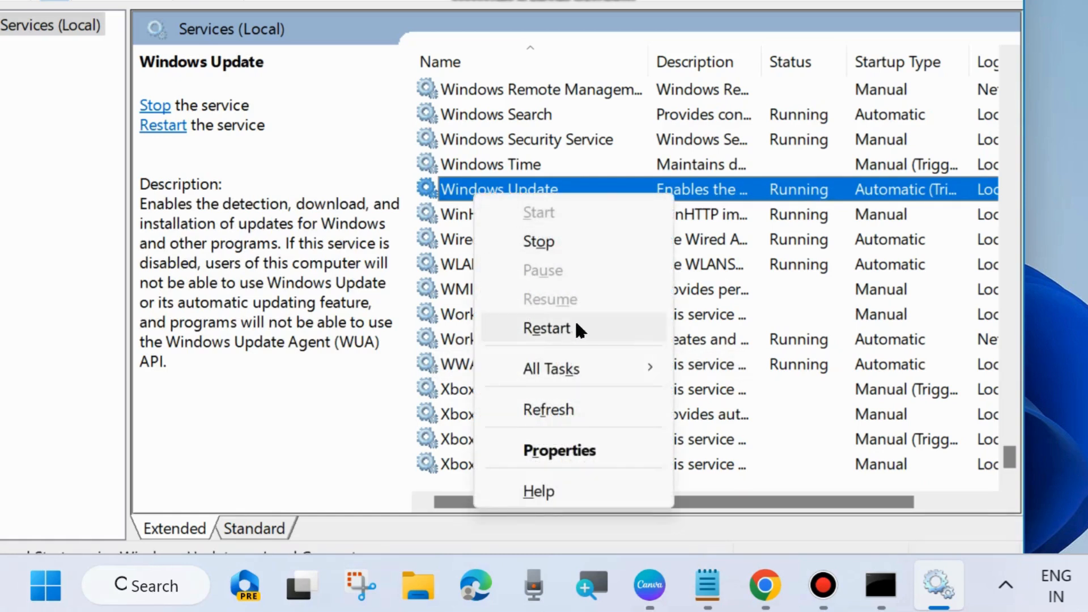
{"action": "left_click", "coordinate": [556, 330]}
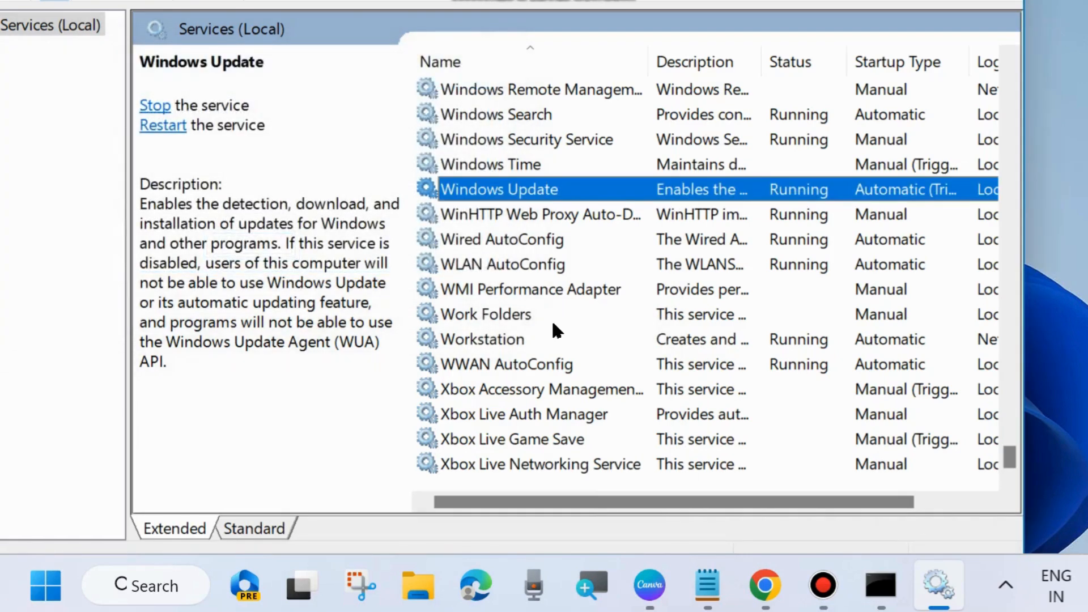
- Check the startup type in the Windows Update service's properties, and close the properties and the Services console
{"action": "double_click", "coordinate": [515, 189]}
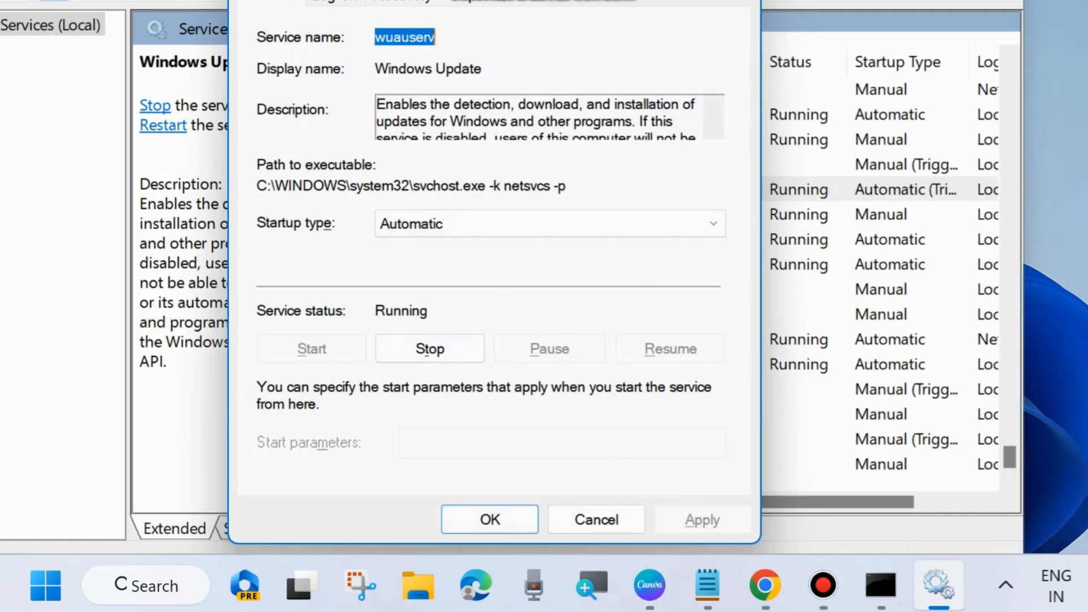
{"action": "left_click", "coordinate": [741, 0]}
{"action": "left_click", "coordinate": [1006, 1]}
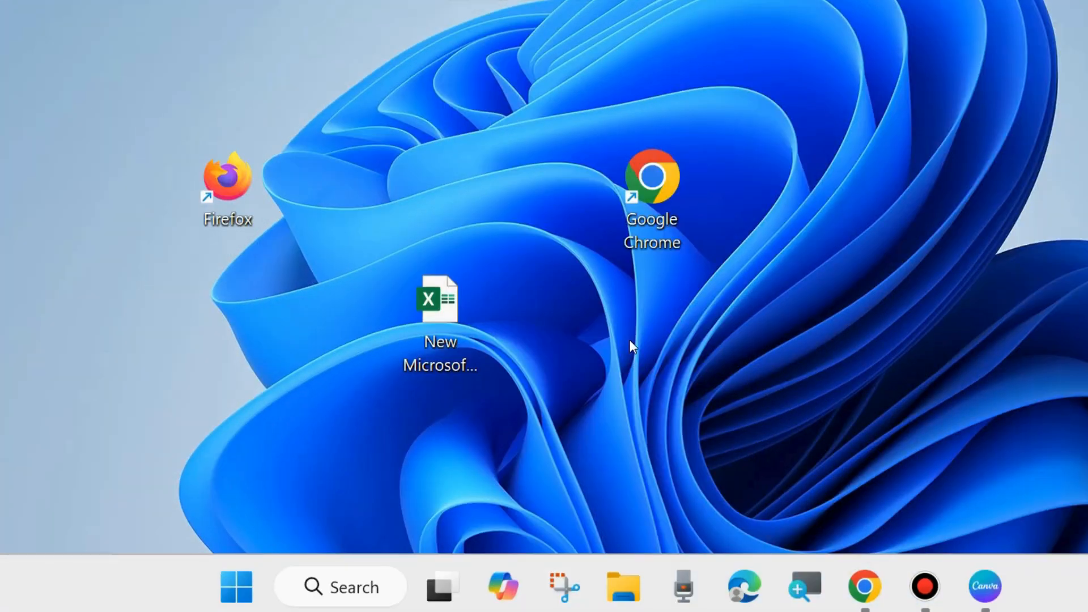
- Open Google Chrome from the desktop and enlarge its window in height and width
{"action": "double_click", "coordinate": [646, 182]}
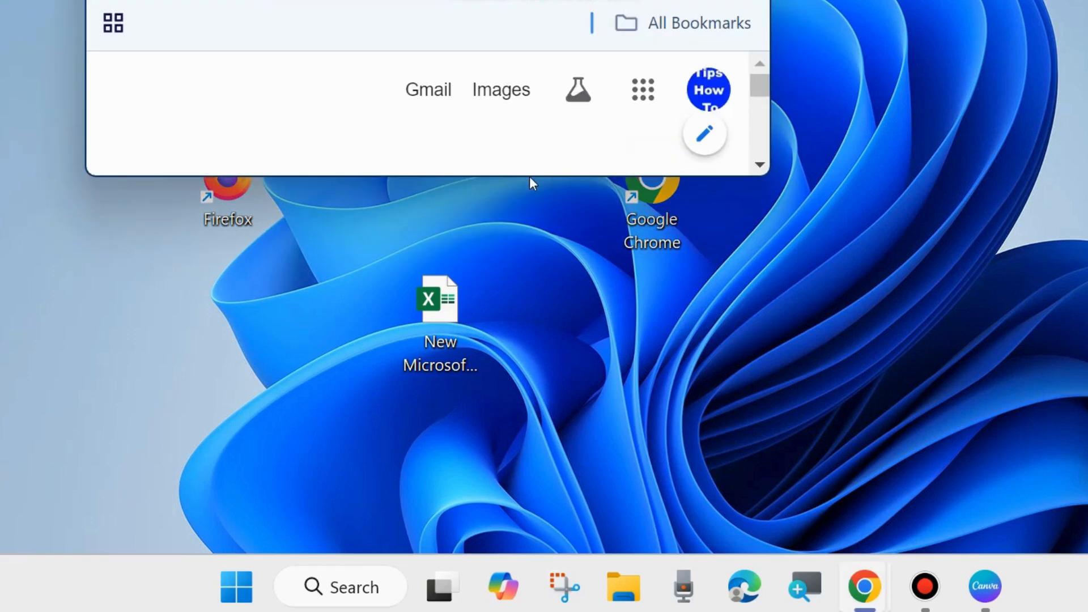
{"action": "left_click_drag", "start_coordinate": [527, 176], "coordinate": [516, 374]}
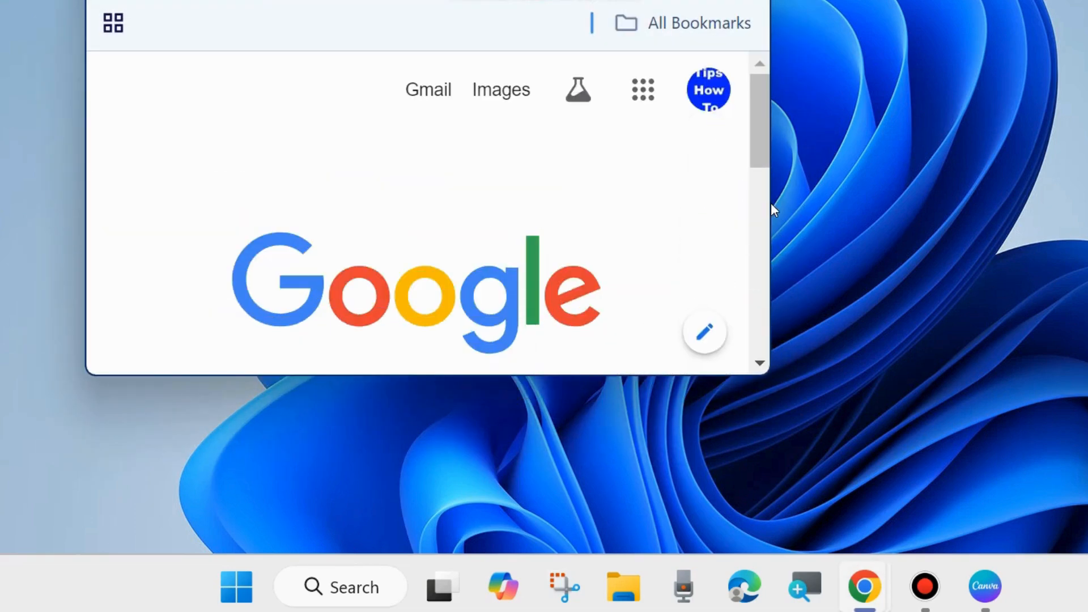
{"action": "left_click_drag", "start_coordinate": [773, 203], "coordinate": [1061, 257]}
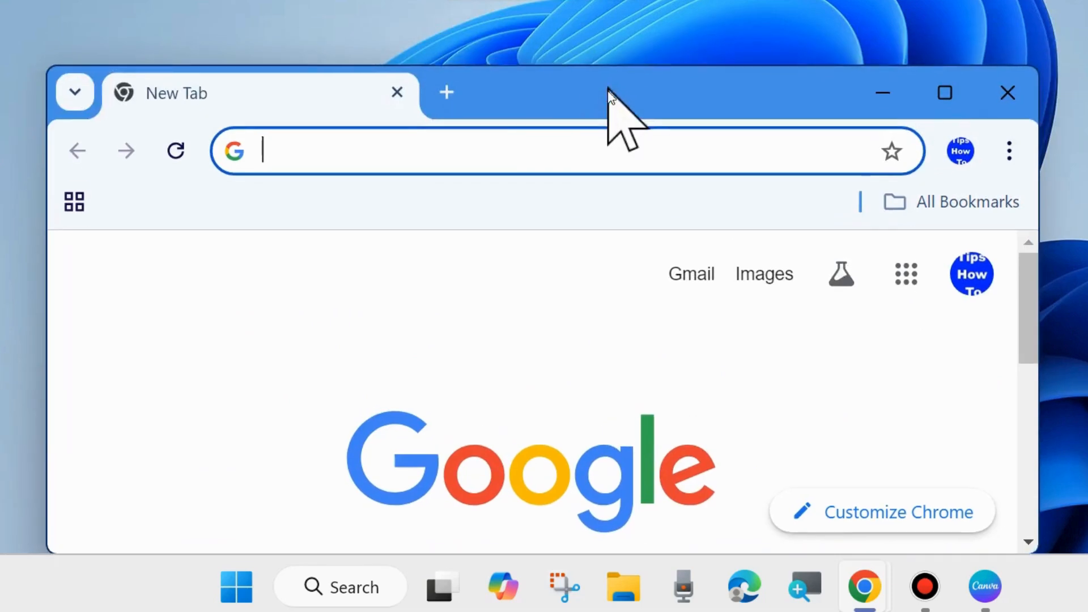
{"action": "left_click_drag", "start_coordinate": [608, 88], "coordinate": [608, 93]}
- Search Google for "microsoft update catalog" and find the Microsoft Update Catalog site among the results
{"action": "type", "text": "microsoft update catalog"}
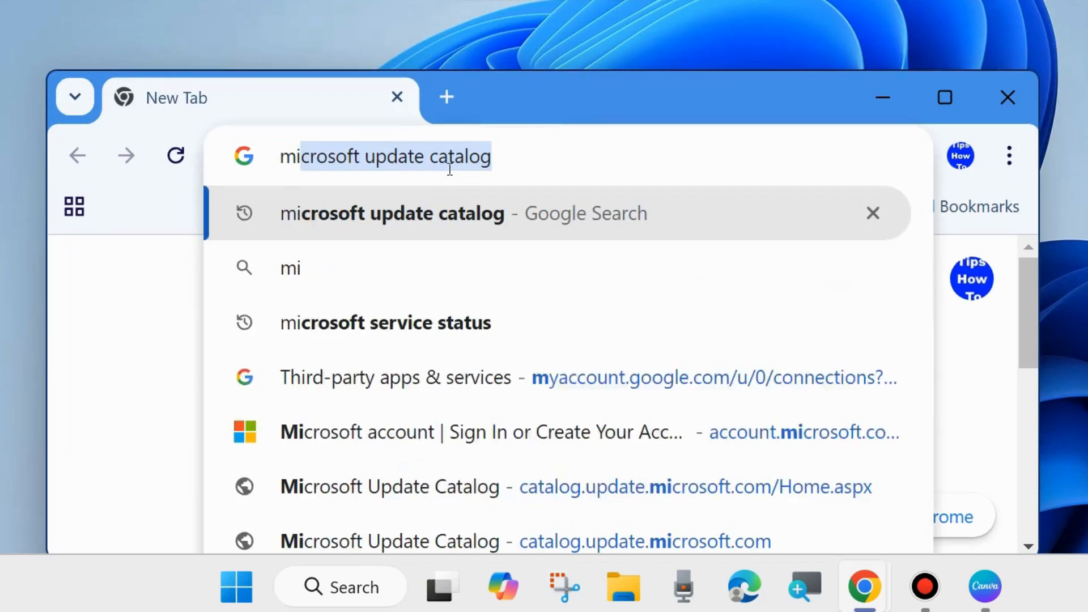
{"action": "left_click", "coordinate": [509, 149]}
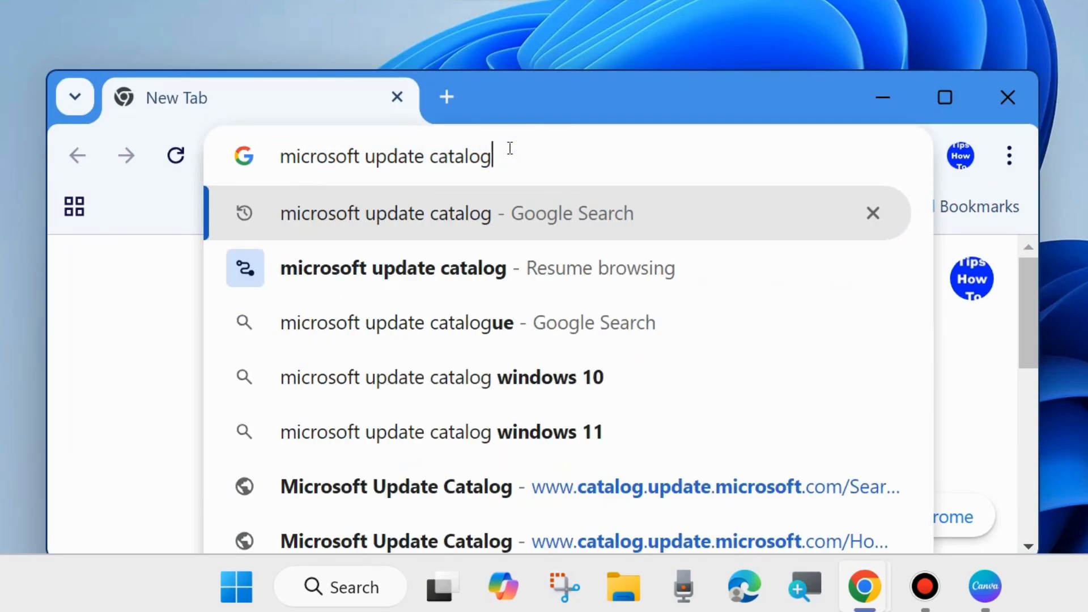
{"action": "key", "text": "Return"}
{"action": "scroll", "coordinate": [382, 406], "scroll_direction": "down", "scroll_amount": 2}
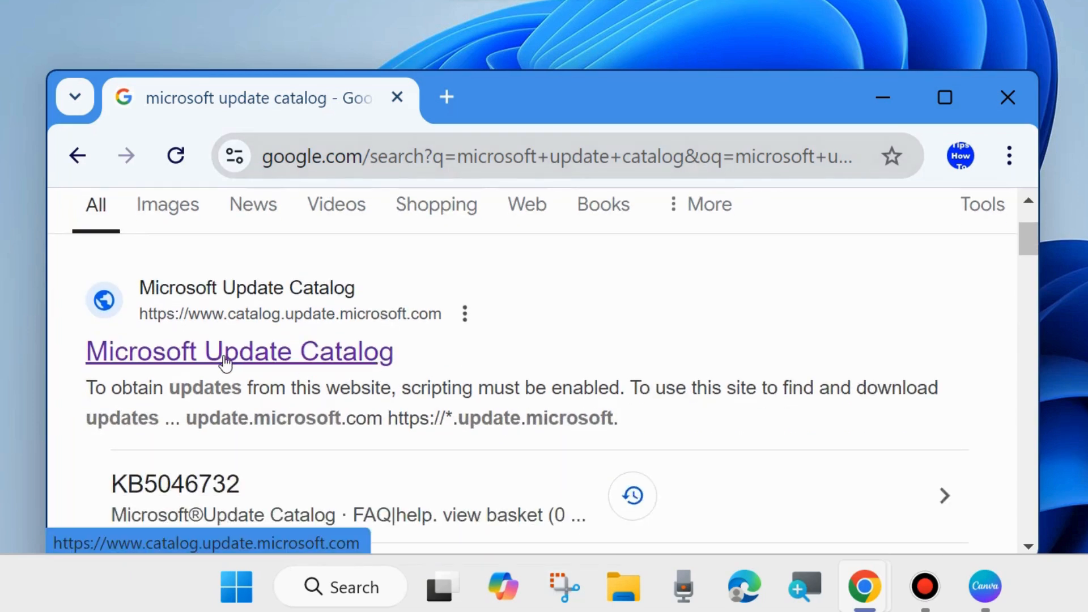
- Open the Microsoft Update Catalog site, widen the browser window, and search the catalog for KB5048652
{"action": "left_click", "coordinate": [226, 360]}
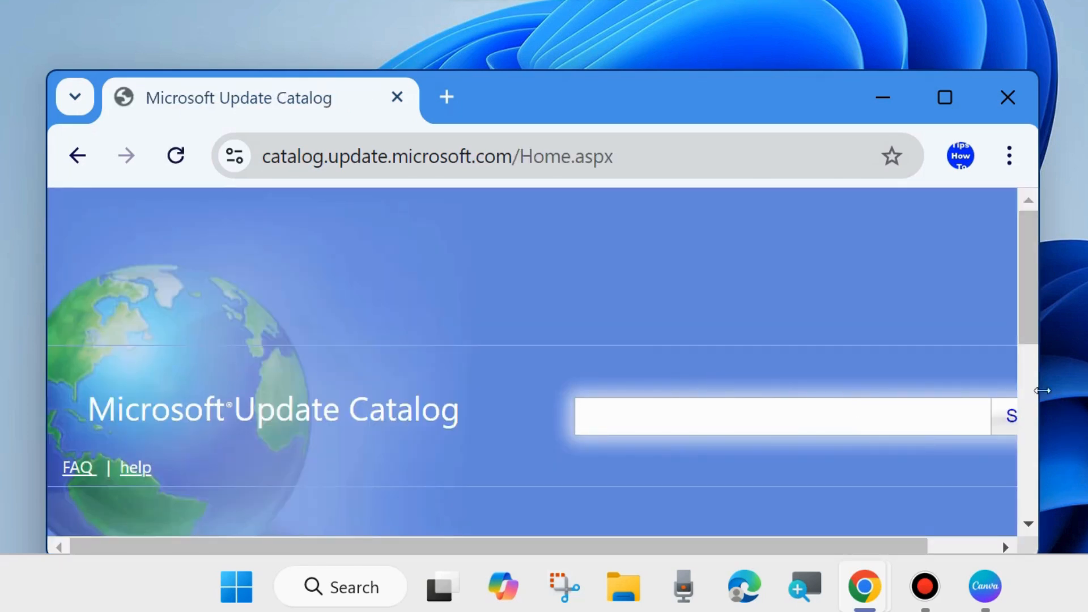
{"action": "left_click_drag", "start_coordinate": [1041, 388], "coordinate": [1078, 391]}
{"action": "left_click", "coordinate": [710, 407]}
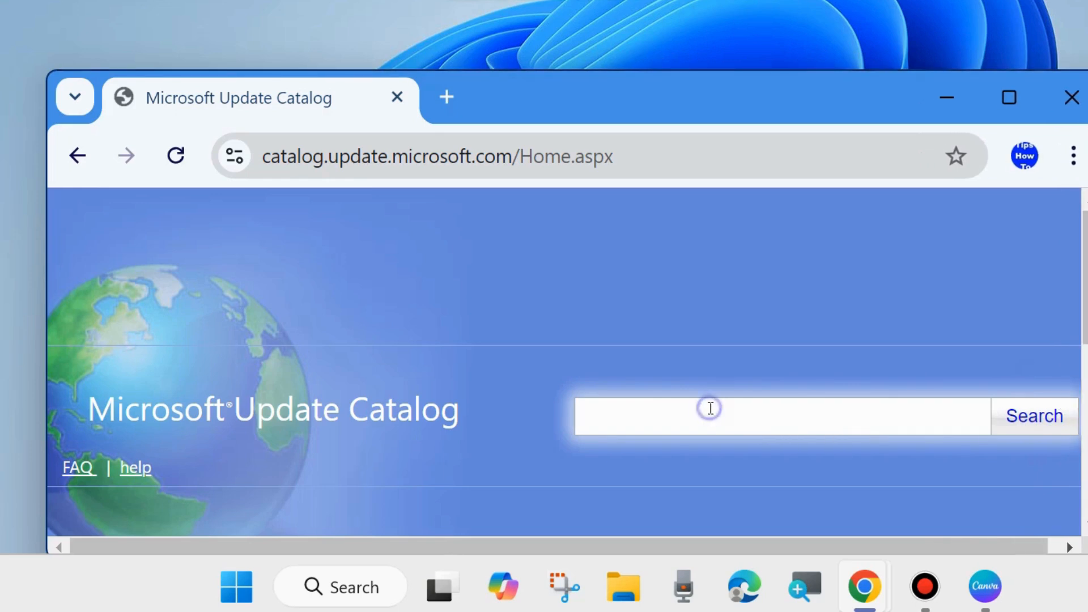
{"action": "type", "text": "KB5048652"}
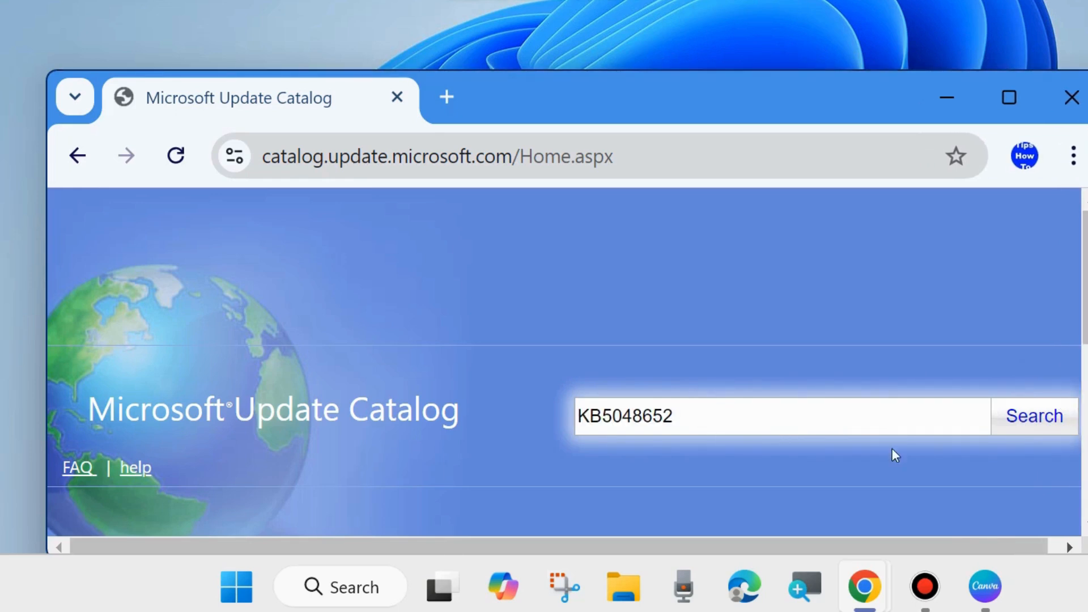
{"action": "left_click", "coordinate": [1028, 418]}
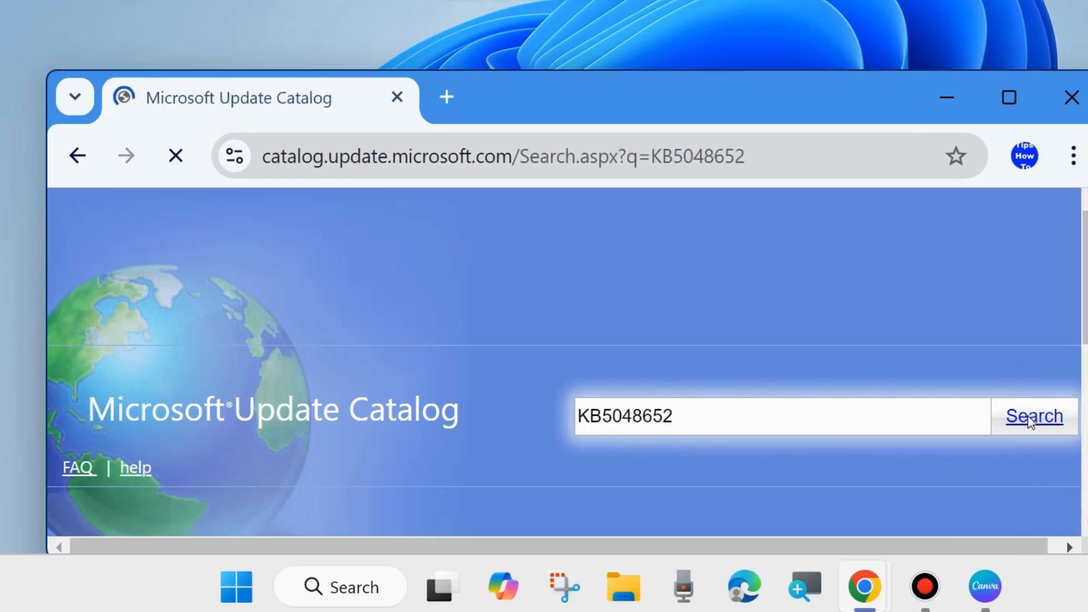
- Review the KB5048652 updates by Windows version and system architecture through the end of the results, and close the browser
{"action": "scroll", "coordinate": [636, 420], "scroll_direction": "down", "scroll_amount": 4}
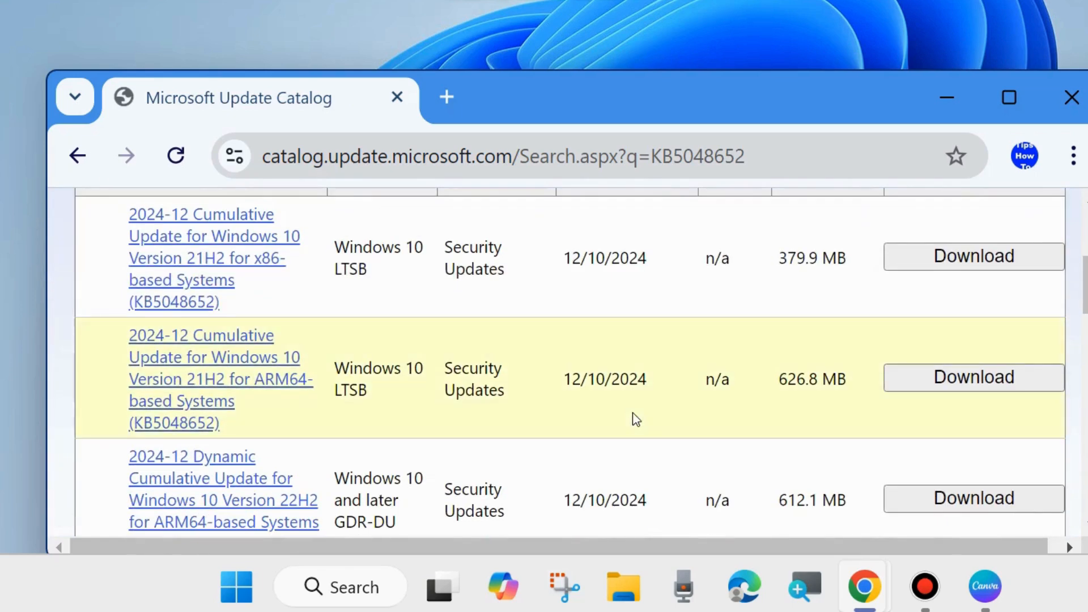
{"action": "scroll", "coordinate": [407, 400], "scroll_direction": "down", "scroll_amount": 2}
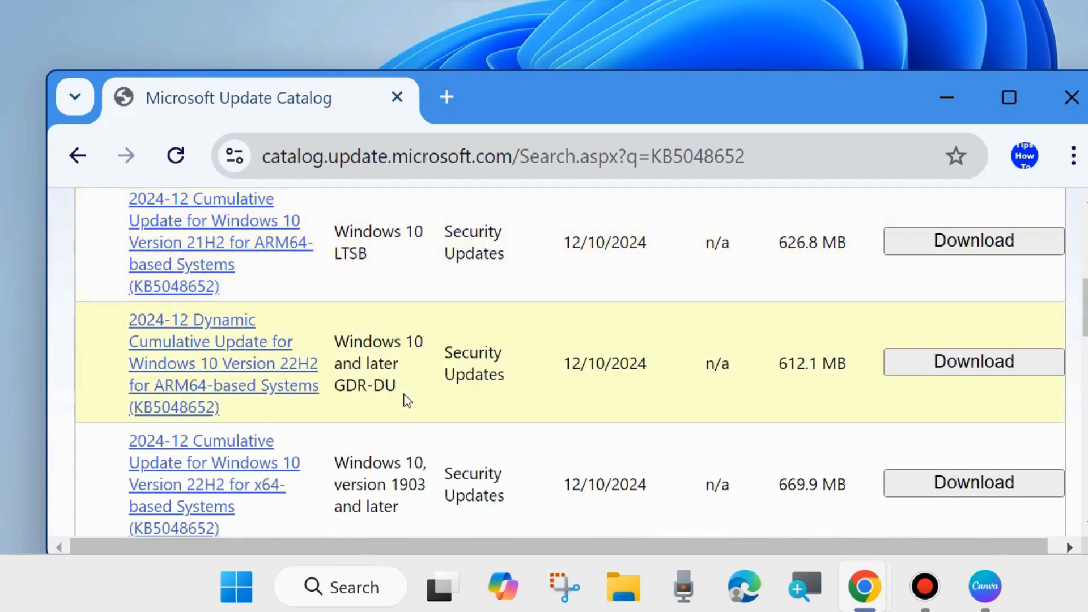
{"action": "scroll", "coordinate": [401, 454], "scroll_direction": "down", "scroll_amount": 2}
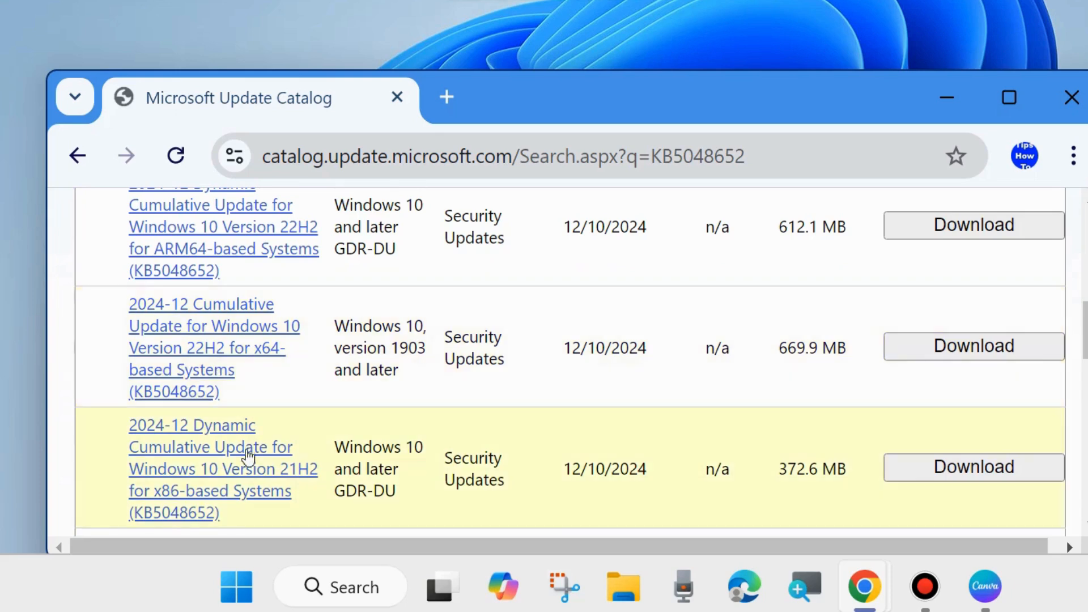
{"action": "scroll", "coordinate": [253, 483], "scroll_direction": "down", "scroll_amount": 2}
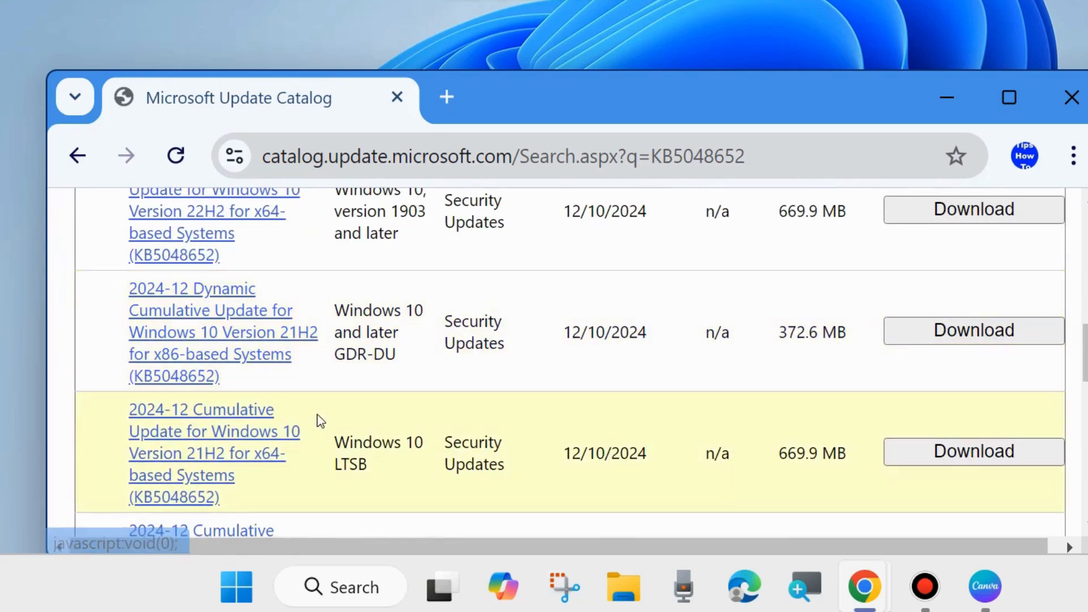
{"action": "scroll", "coordinate": [320, 448], "scroll_direction": "down", "scroll_amount": 5}
{"action": "scroll", "coordinate": [558, 401], "scroll_direction": "down", "scroll_amount": 7}
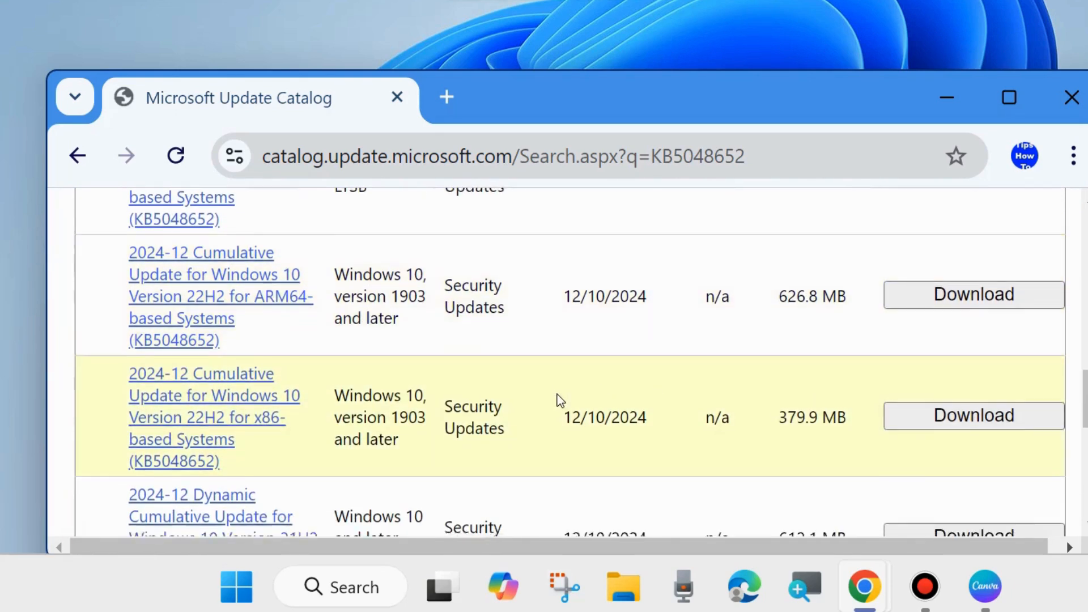
{"action": "scroll", "coordinate": [743, 394], "scroll_direction": "down", "scroll_amount": 1}
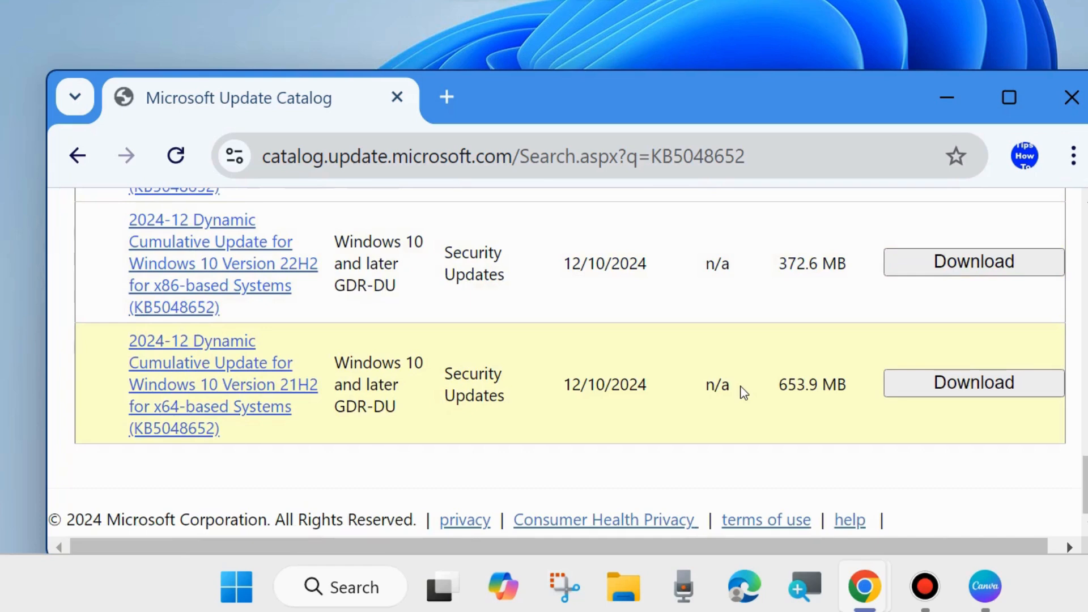
{"action": "scroll", "coordinate": [741, 393], "scroll_direction": "up", "scroll_amount": 15}
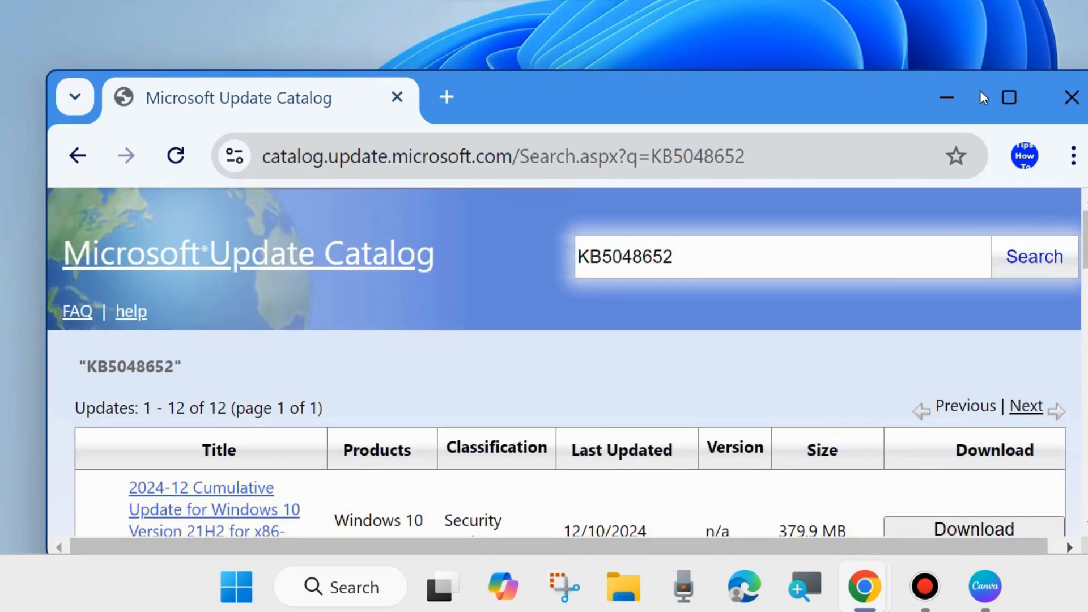
{"action": "left_click", "coordinate": [1069, 105]}
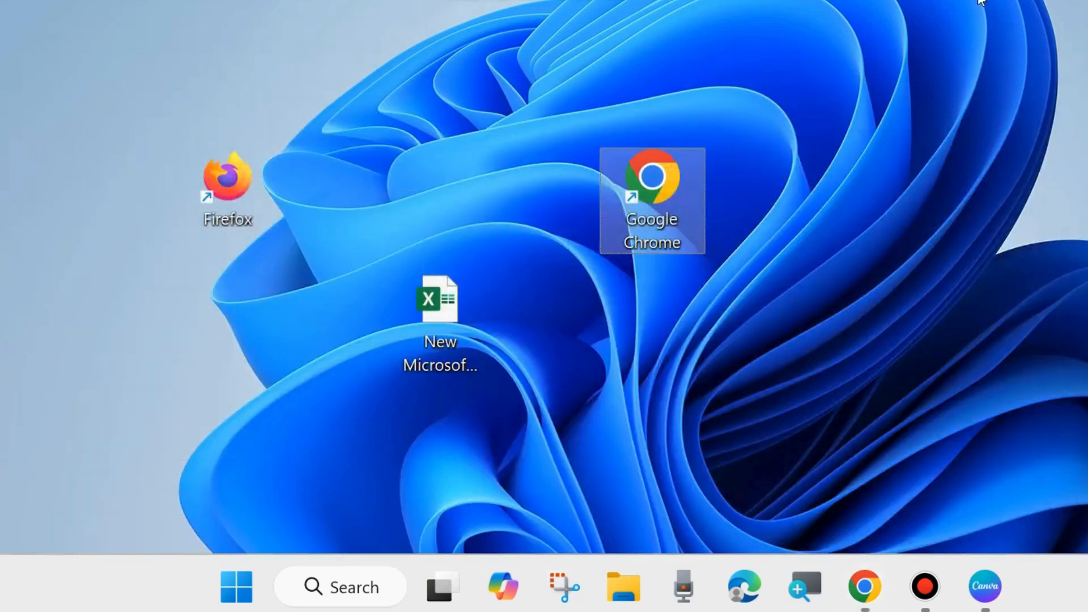